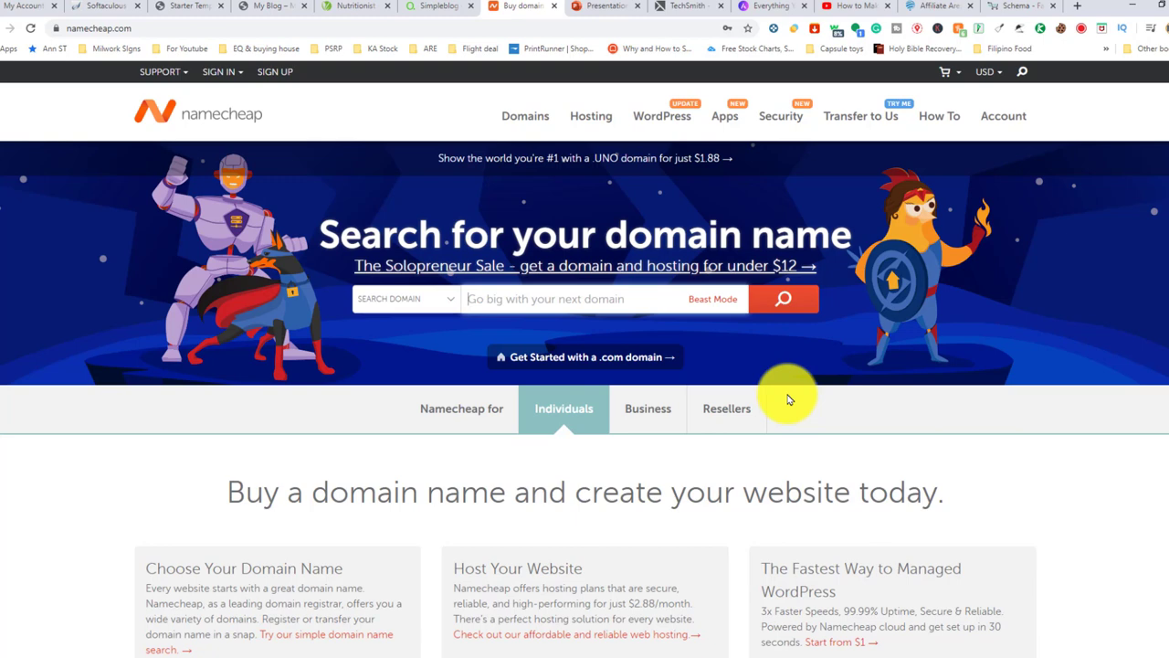
Search Namecheap for foodblogger, then foodblogger123, finding foodblogger123.blog available at $6.88/yr
{"action": "type", "text": "foodblogger"}
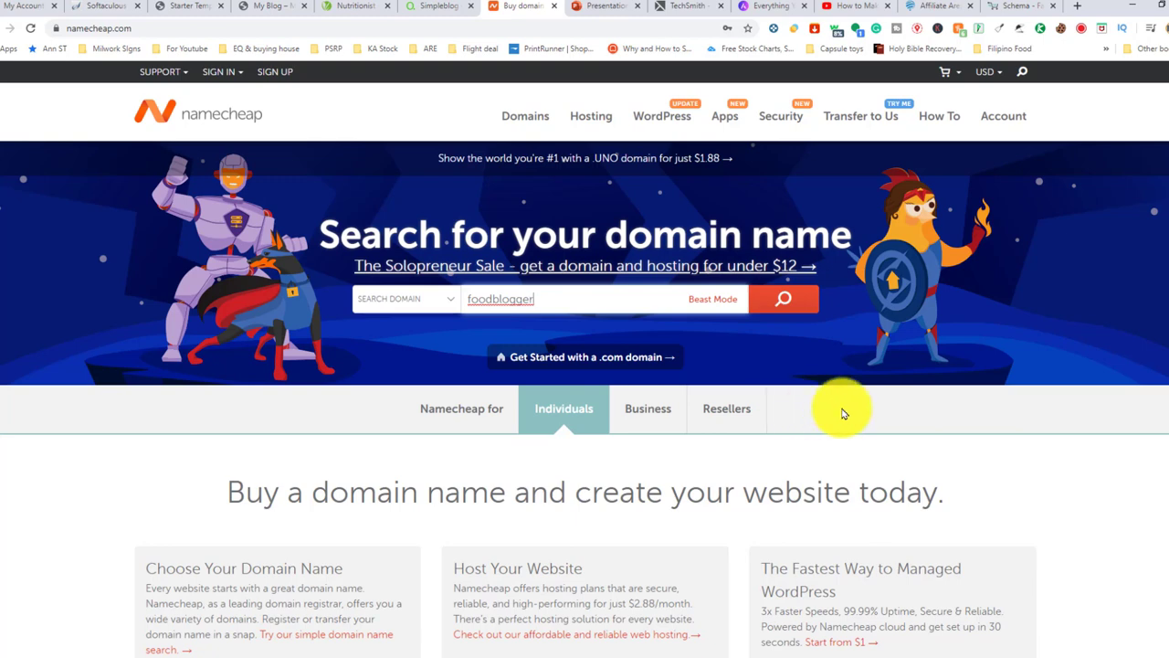
{"action": "left_click", "coordinate": [784, 299]}
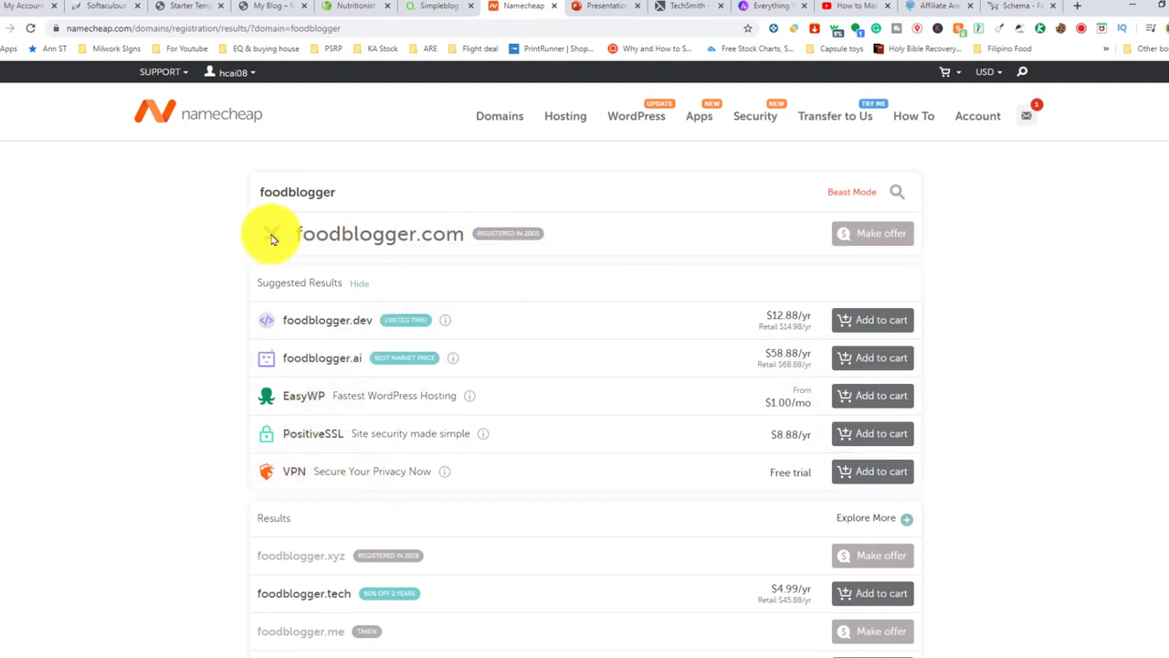
{"action": "left_click", "coordinate": [360, 190]}
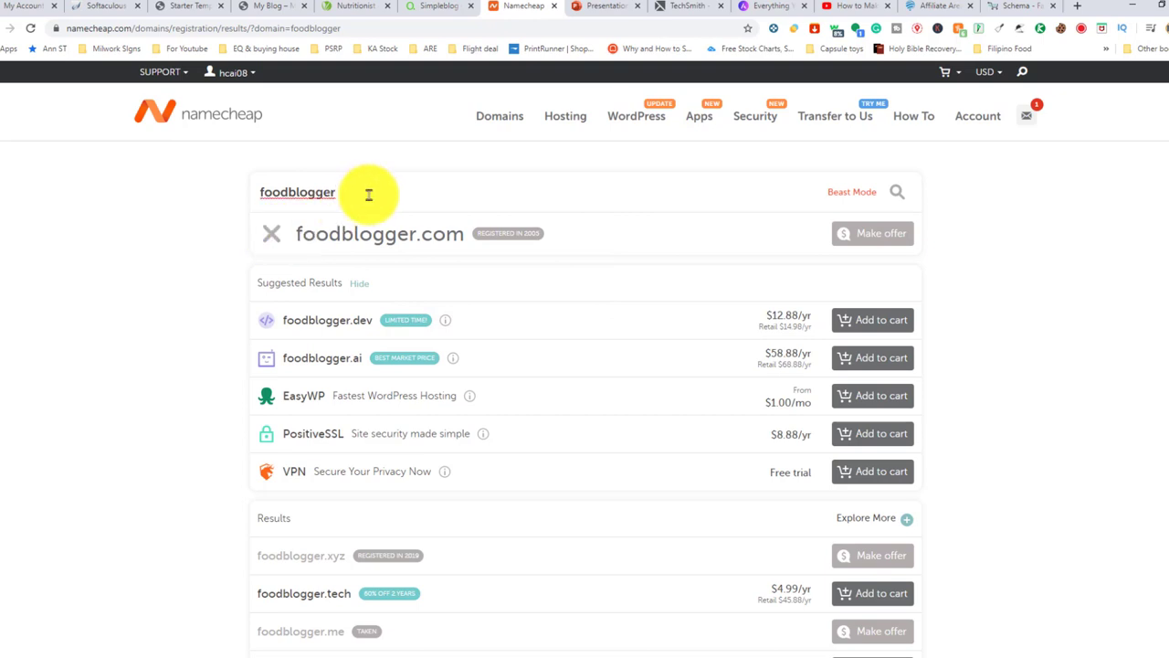
{"action": "type", "text": "123"}
{"action": "key", "text": "Return"}
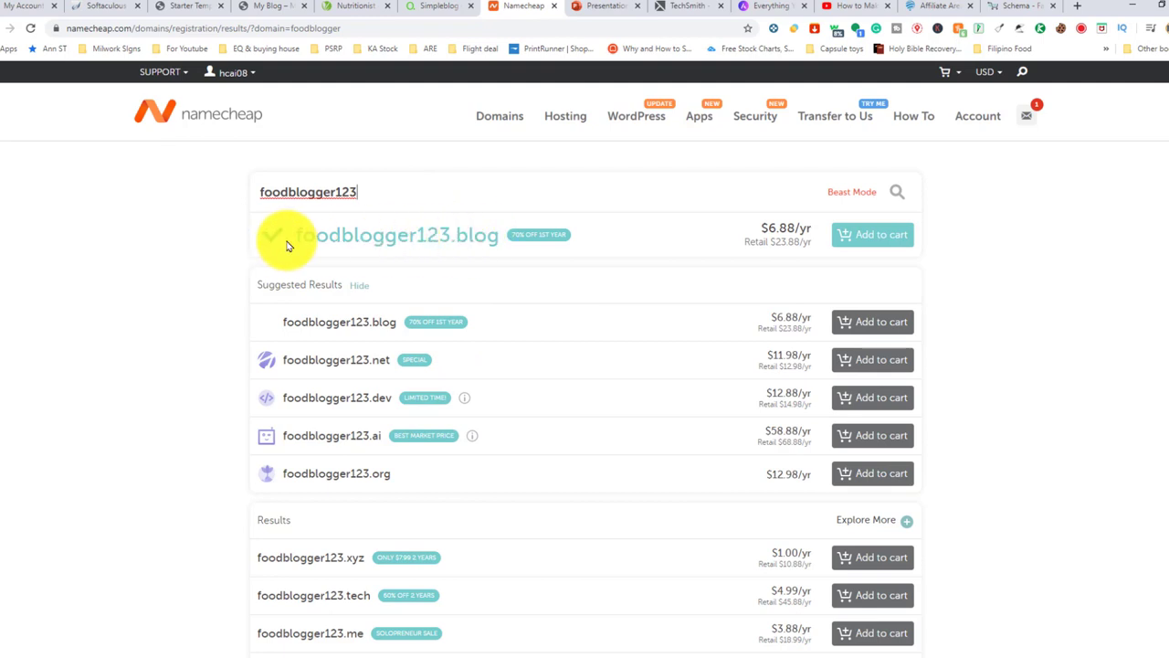
{"action": "scroll", "coordinate": [507, 251], "scroll_direction": "down", "scroll_amount": 2}
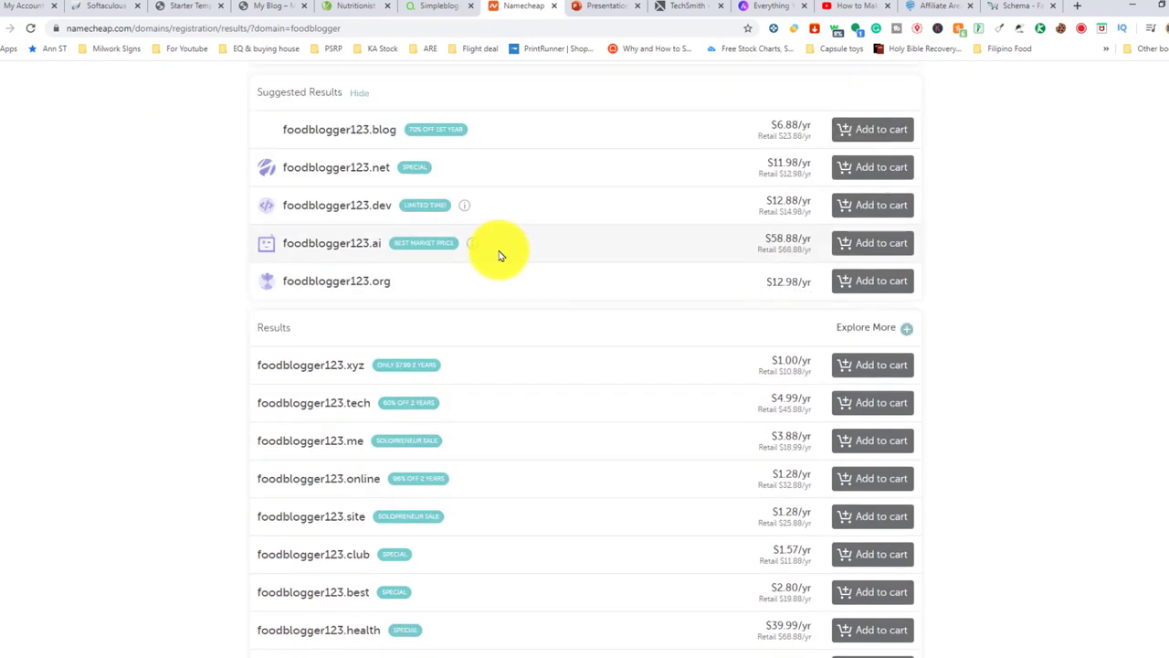
{"action": "scroll", "coordinate": [504, 255], "scroll_direction": "down", "scroll_amount": 2}
{"action": "scroll", "coordinate": [502, 265], "scroll_direction": "up", "scroll_amount": 3}
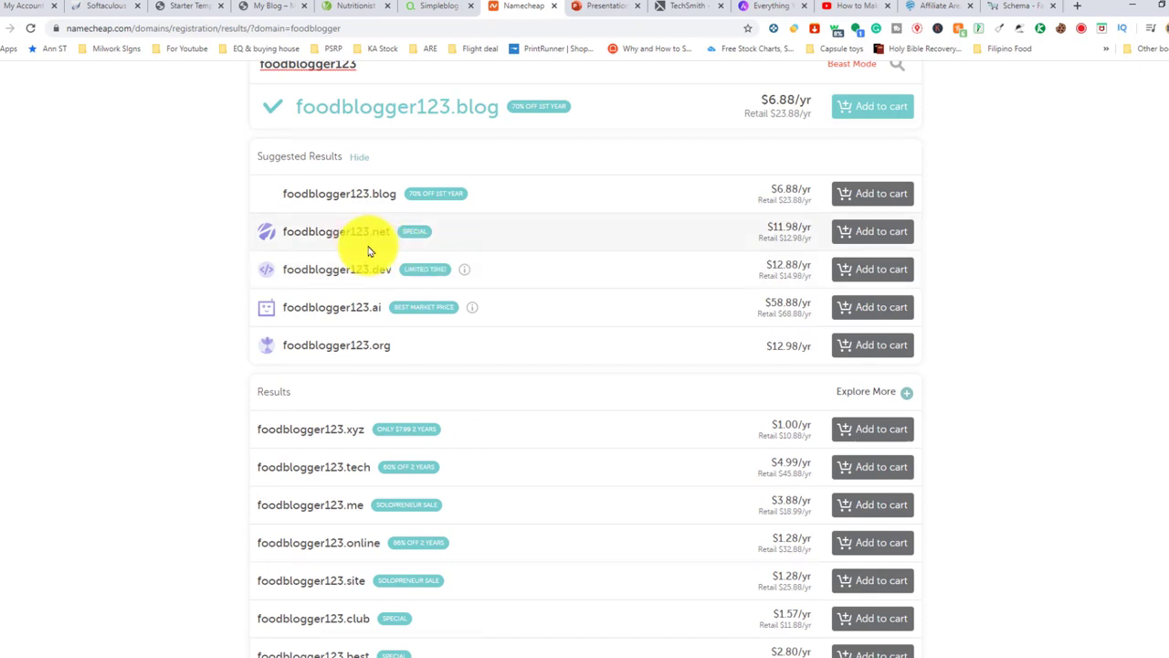
{"action": "scroll", "coordinate": [368, 231], "scroll_direction": "up", "scroll_amount": 2}
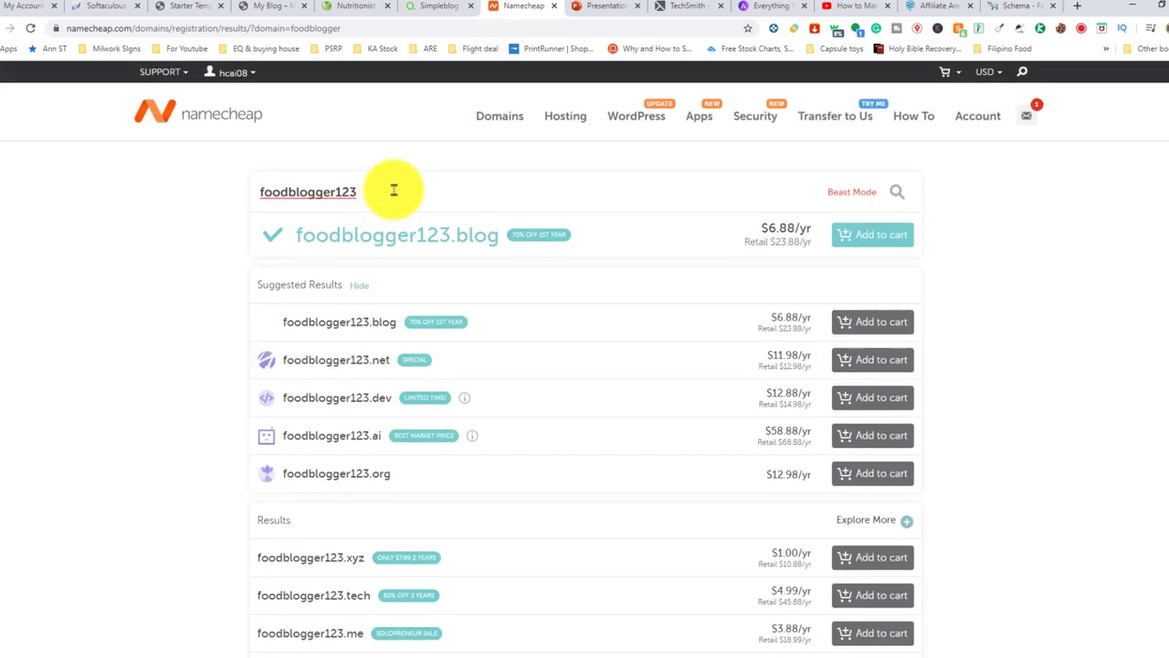
Search foodblogger123.com and confirm it is available at $6.98/yr
{"action": "key", "text": "Return"}
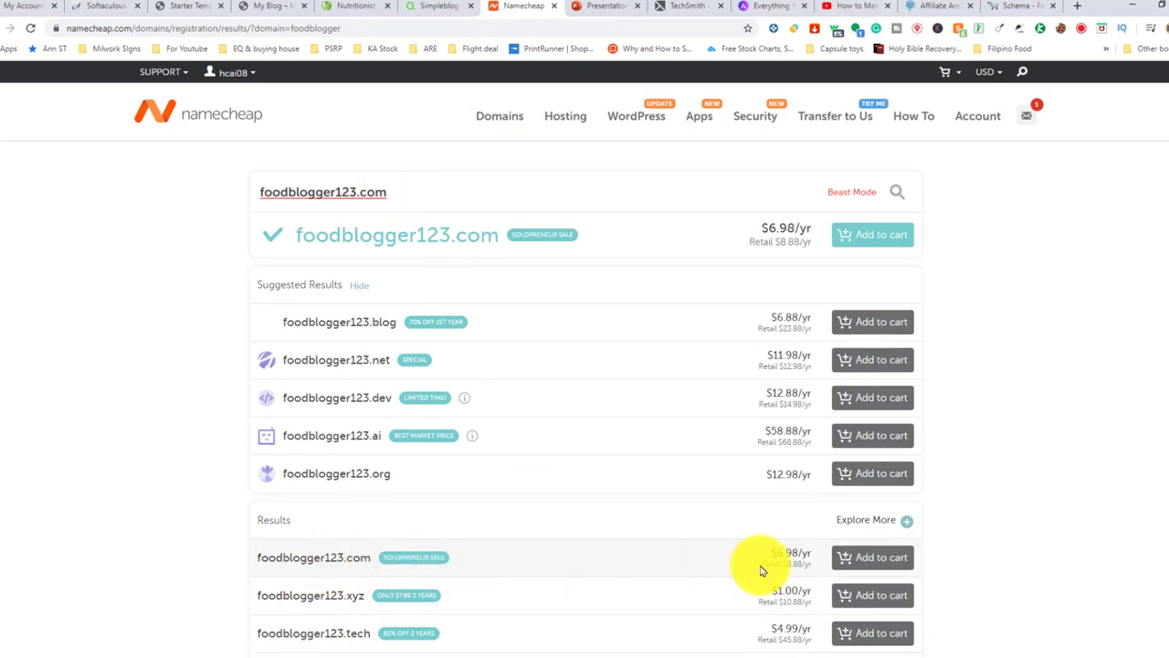
{"action": "scroll", "coordinate": [763, 552], "scroll_direction": "down", "scroll_amount": 2}
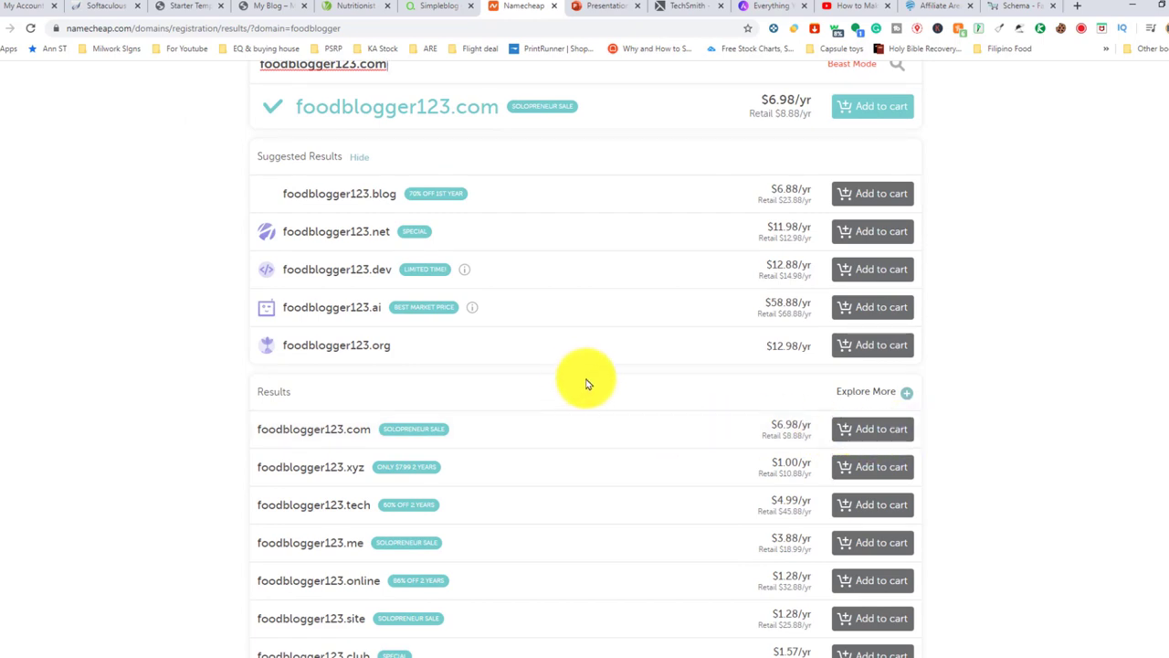
{"action": "scroll", "coordinate": [584, 384], "scroll_direction": "up", "scroll_amount": 2}
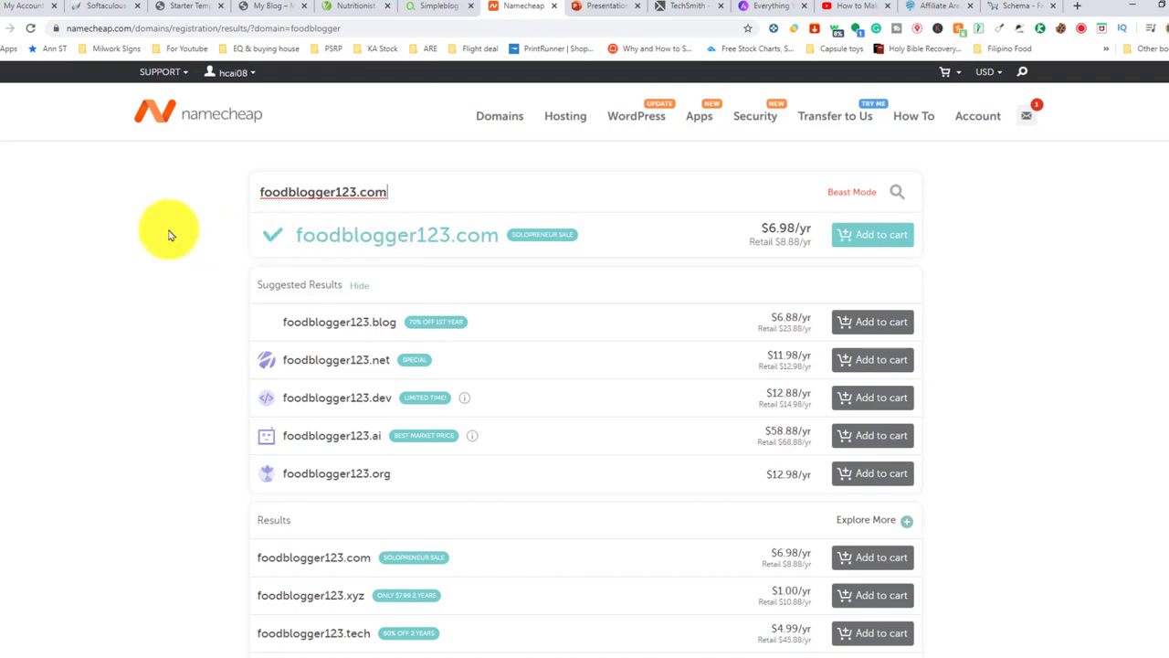
{"action": "mouse_move", "coordinate": [559, 123]}
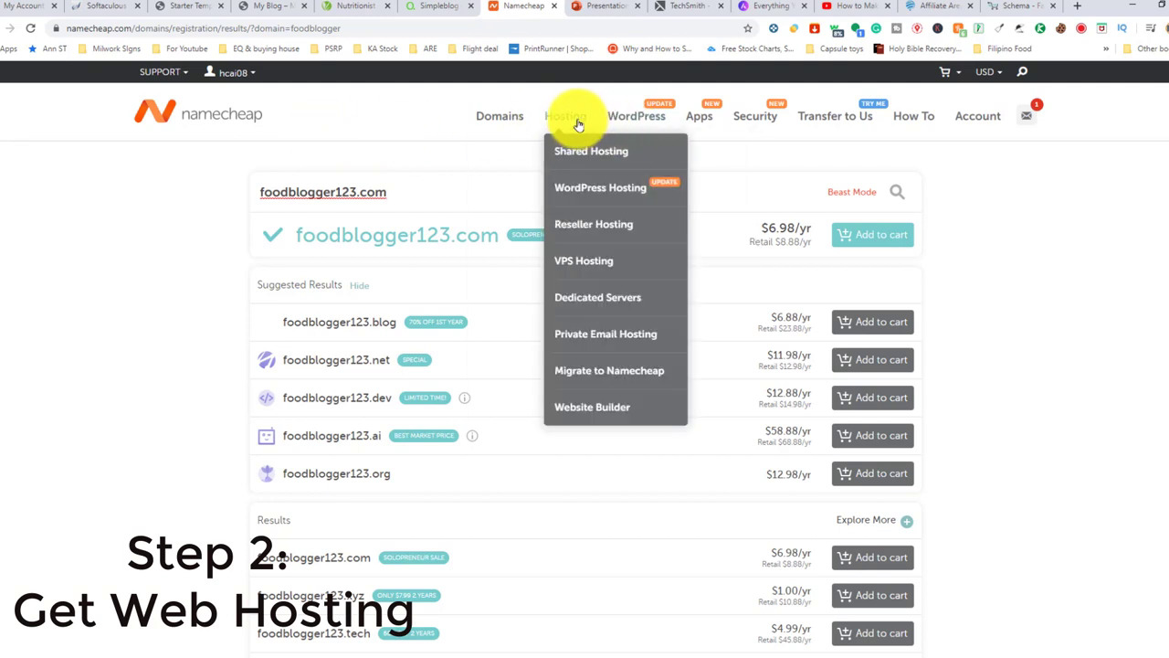
Go to Hosting > Shared Hosting to see the Stellar, Stellar Plus and Stellar Business plans
{"action": "left_click", "coordinate": [572, 121]}
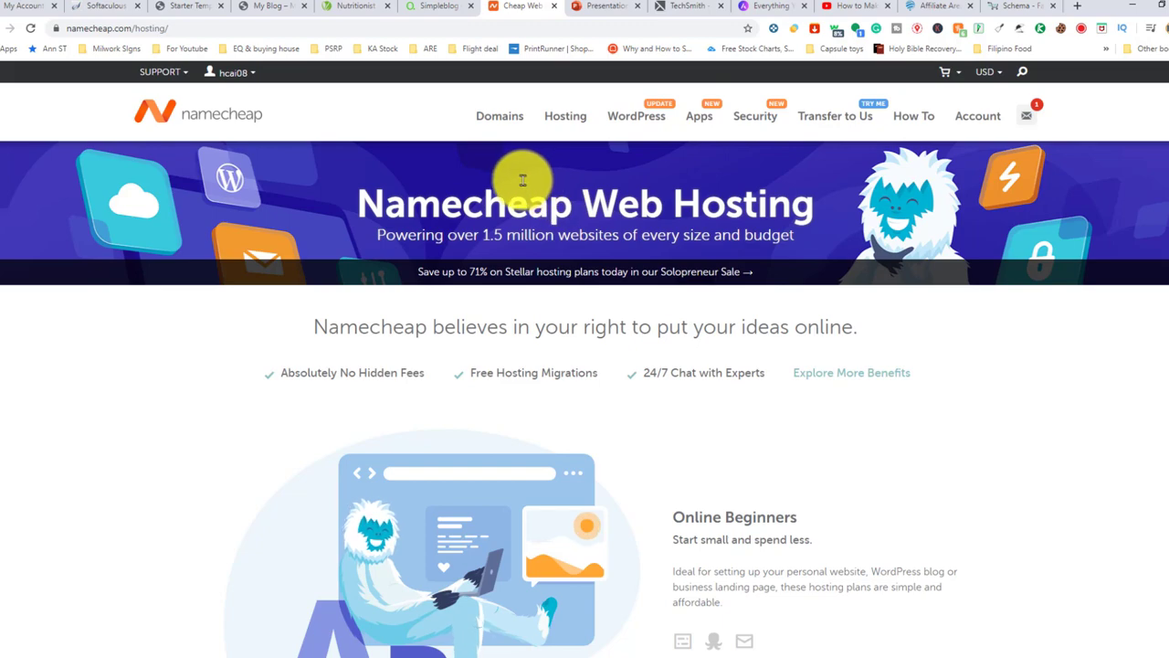
{"action": "scroll", "coordinate": [525, 194], "scroll_direction": "down", "scroll_amount": 8}
{"action": "scroll", "coordinate": [536, 209], "scroll_direction": "up", "scroll_amount": 8}
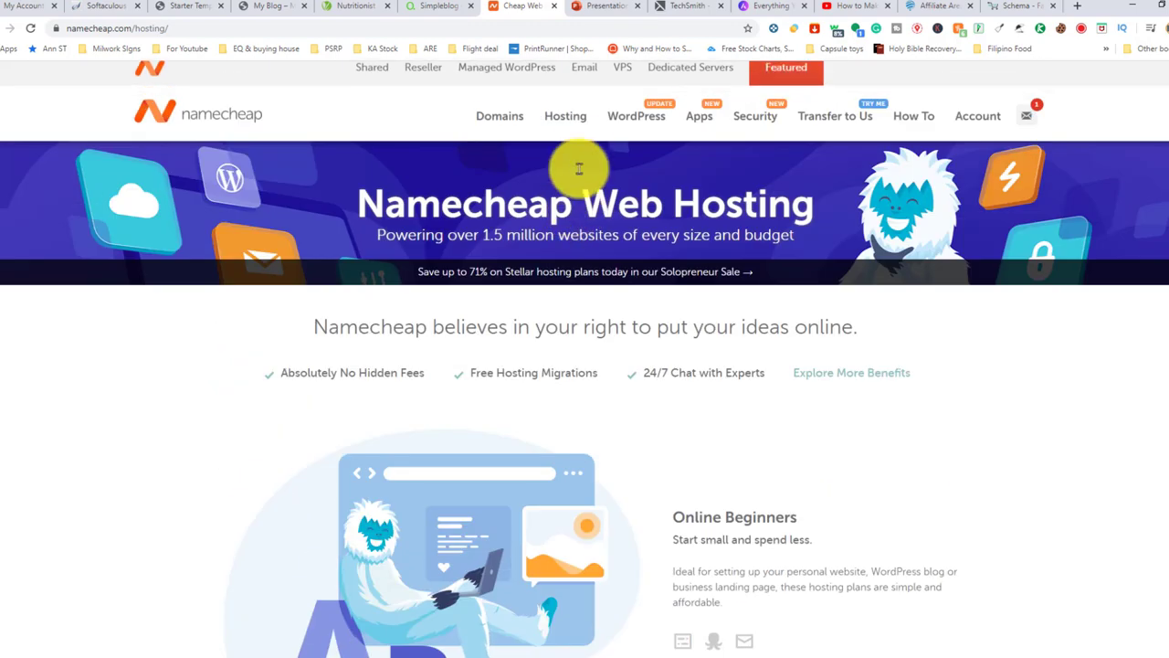
{"action": "mouse_move", "coordinate": [567, 119]}
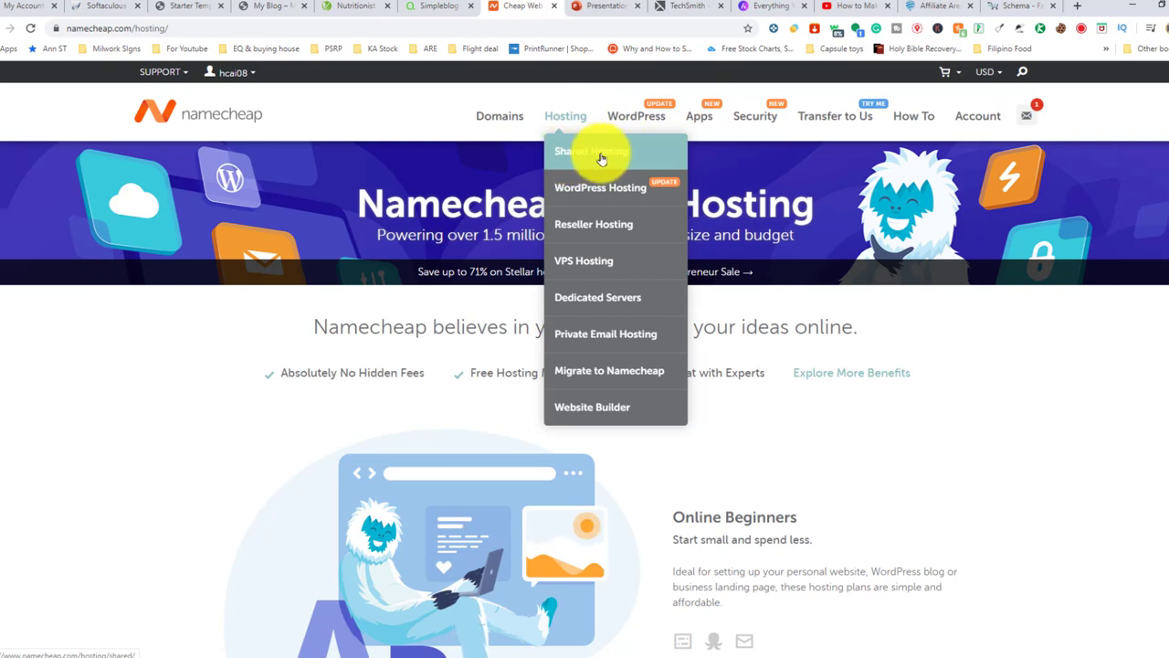
{"action": "left_click", "coordinate": [590, 155]}
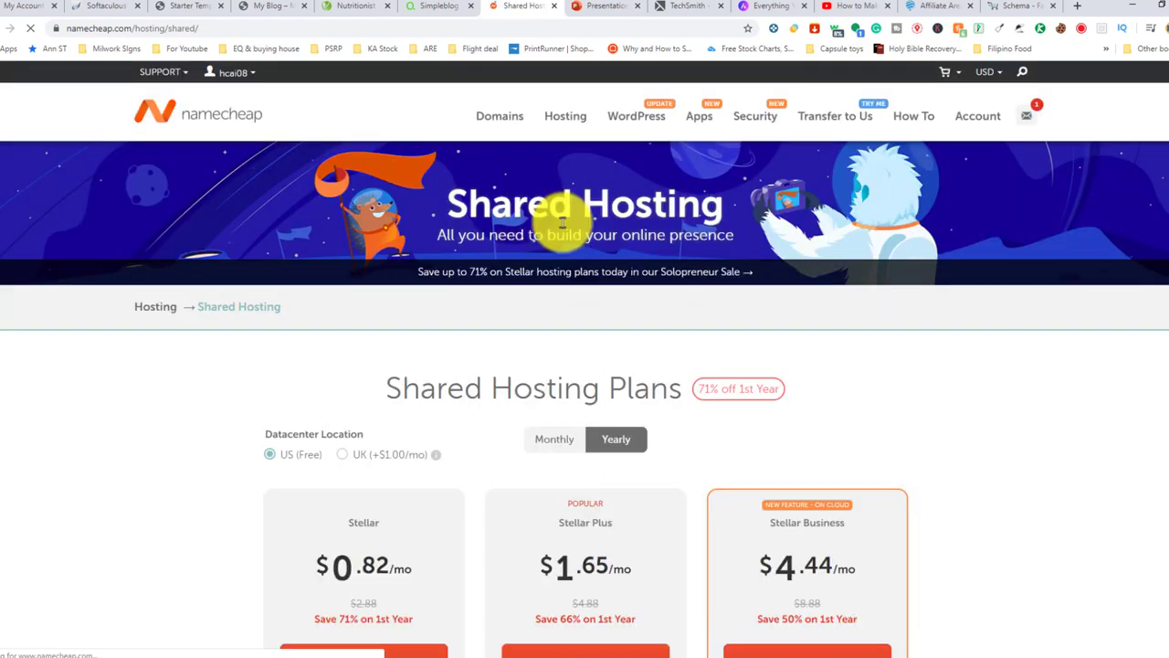
{"action": "scroll", "coordinate": [594, 271], "scroll_direction": "down", "scroll_amount": 3}
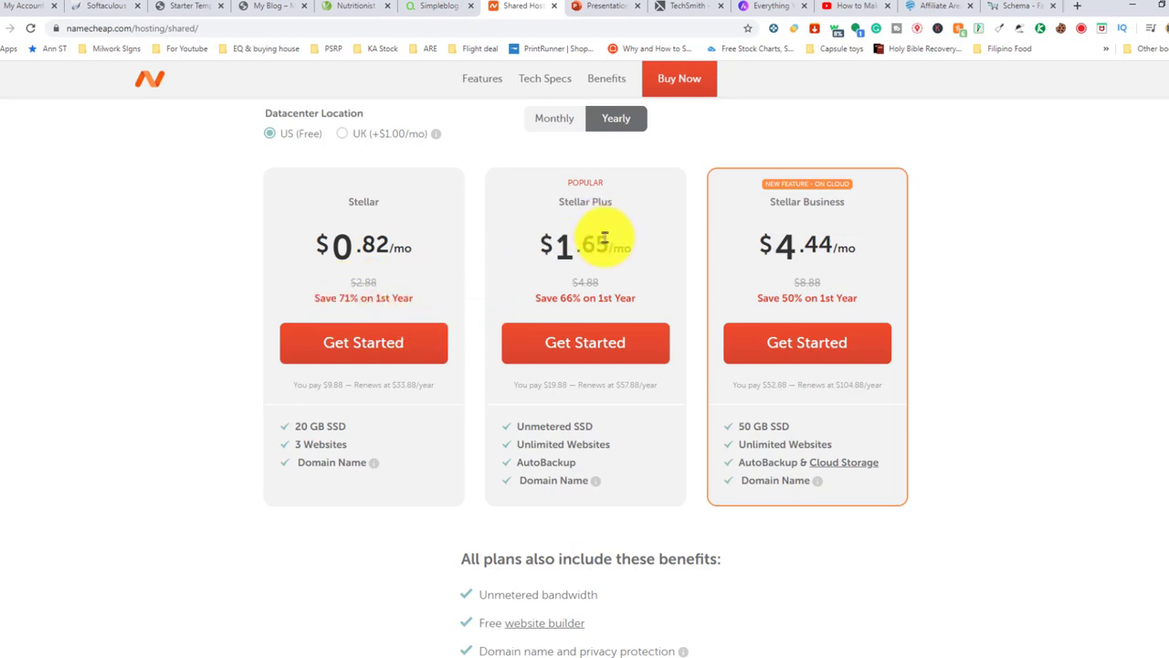
{"action": "scroll", "coordinate": [603, 247], "scroll_direction": "down", "scroll_amount": 1}
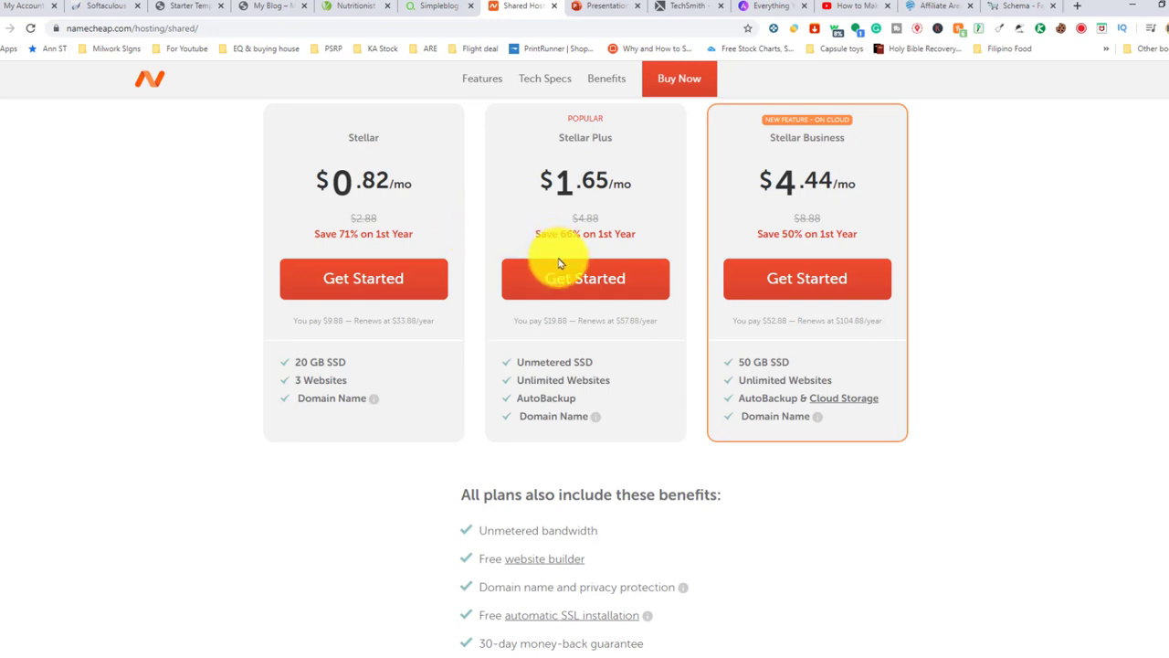
{"action": "scroll", "coordinate": [560, 264], "scroll_direction": "up", "scroll_amount": 2}
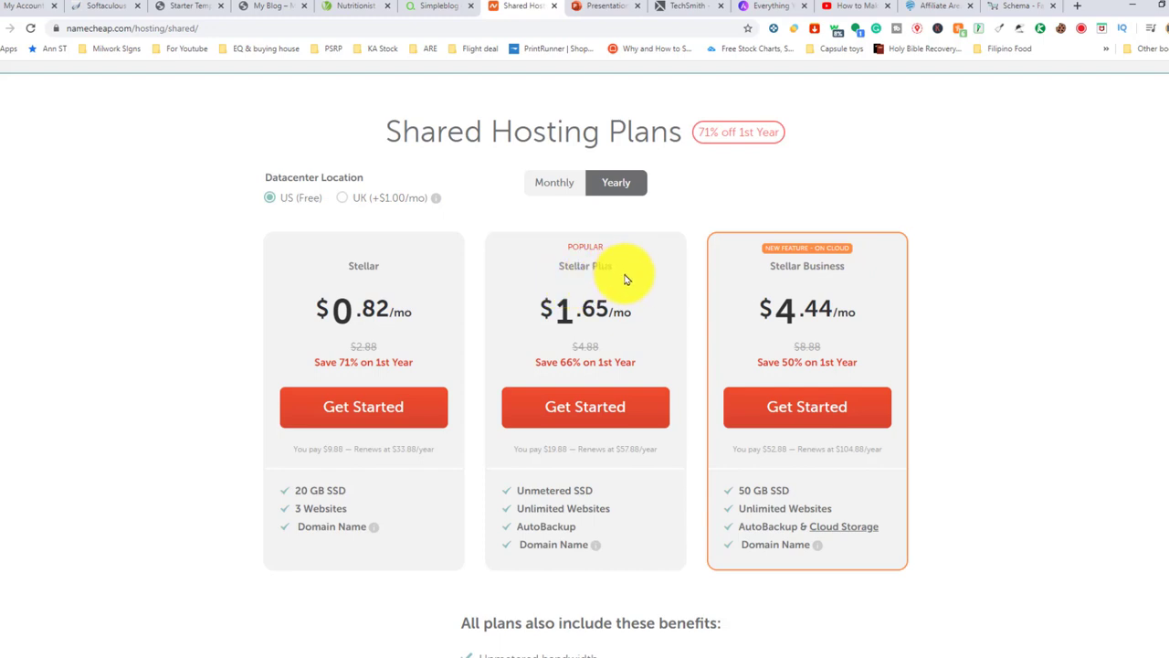
{"action": "scroll", "coordinate": [652, 280], "scroll_direction": "down", "scroll_amount": 2}
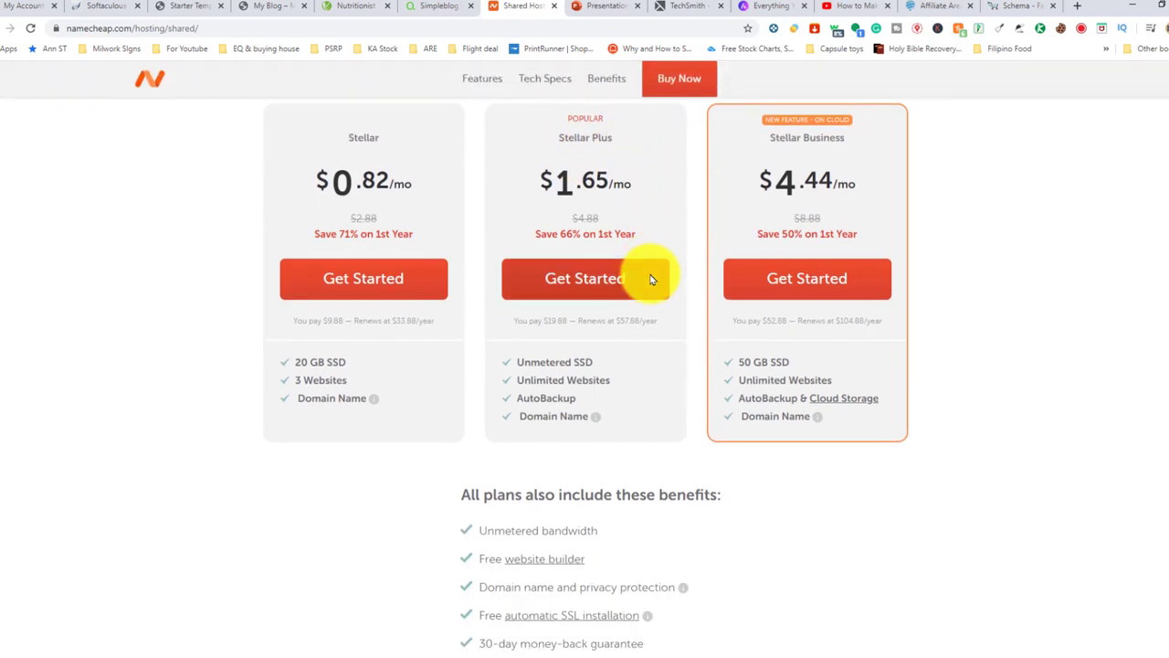
{"action": "scroll", "coordinate": [652, 279], "scroll_direction": "down", "scroll_amount": 3}
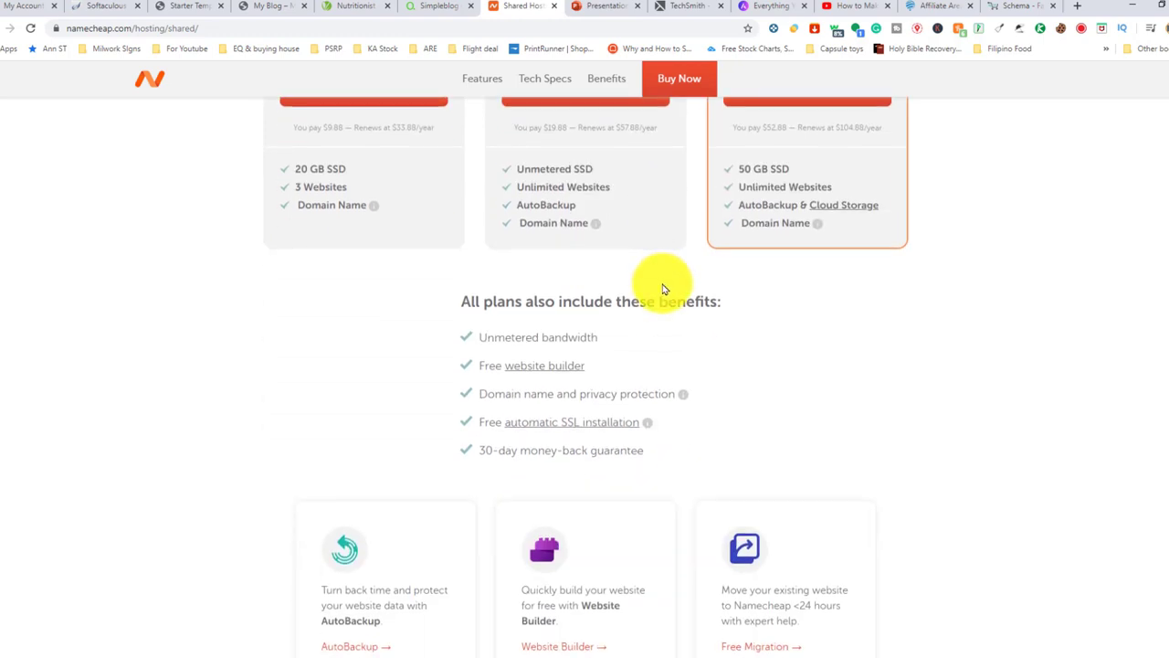
Scroll through the shared hosting plan features list
{"action": "scroll", "coordinate": [660, 279], "scroll_direction": "down", "scroll_amount": 2}
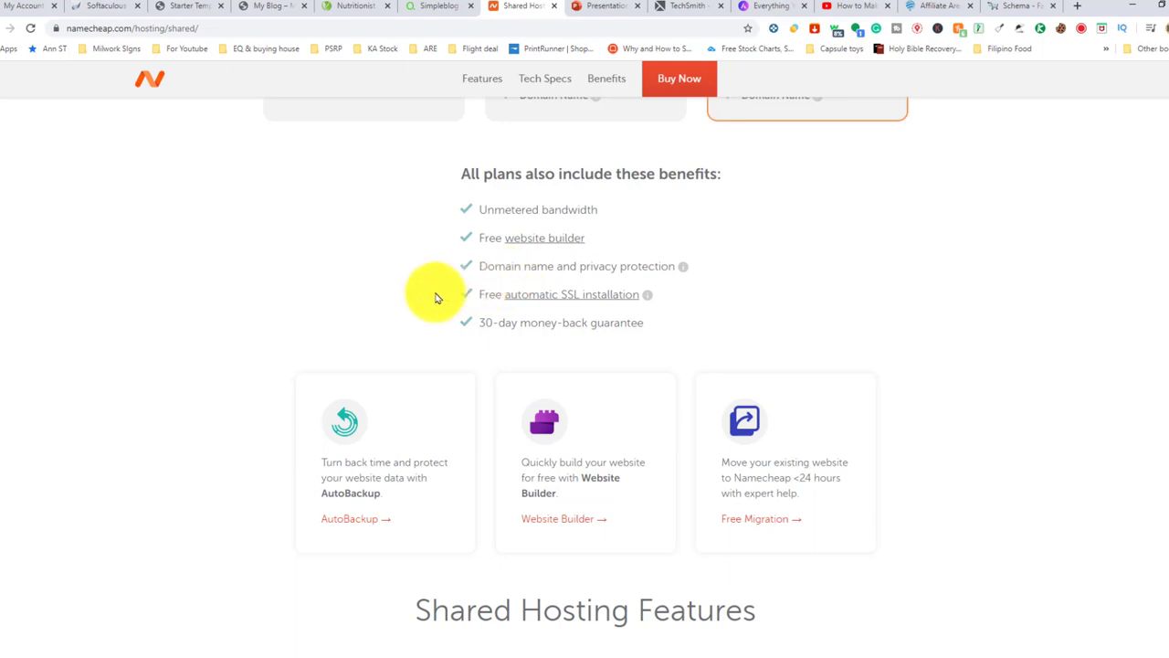
{"action": "scroll", "coordinate": [457, 274], "scroll_direction": "down", "scroll_amount": 2}
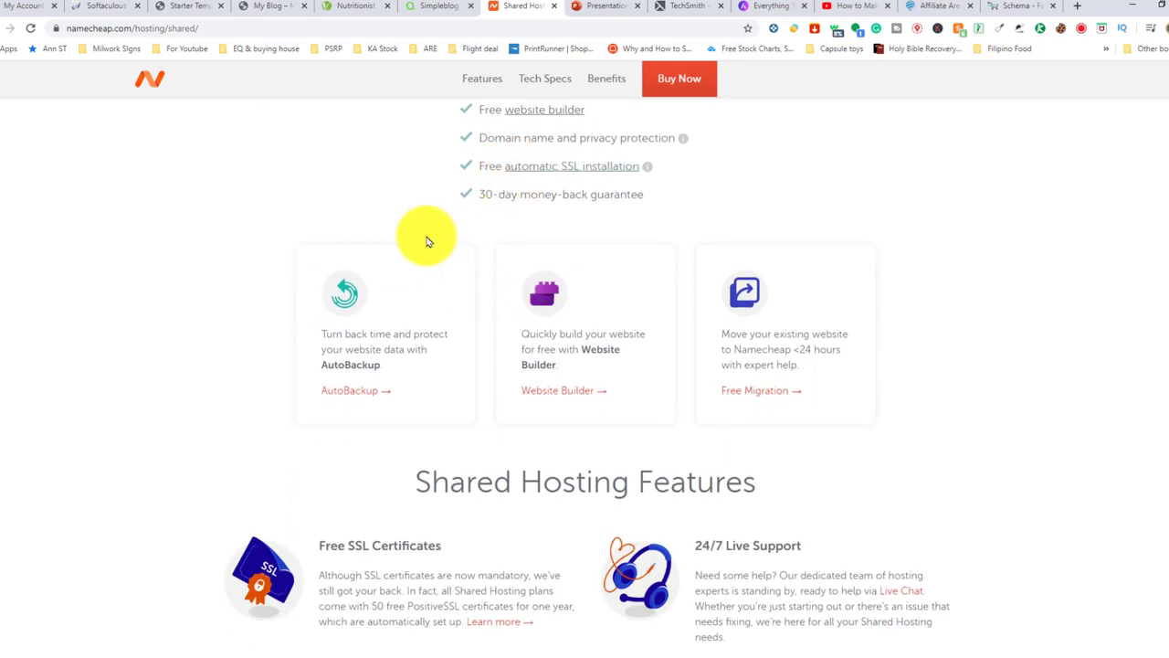
{"action": "scroll", "coordinate": [398, 246], "scroll_direction": "down", "scroll_amount": 2}
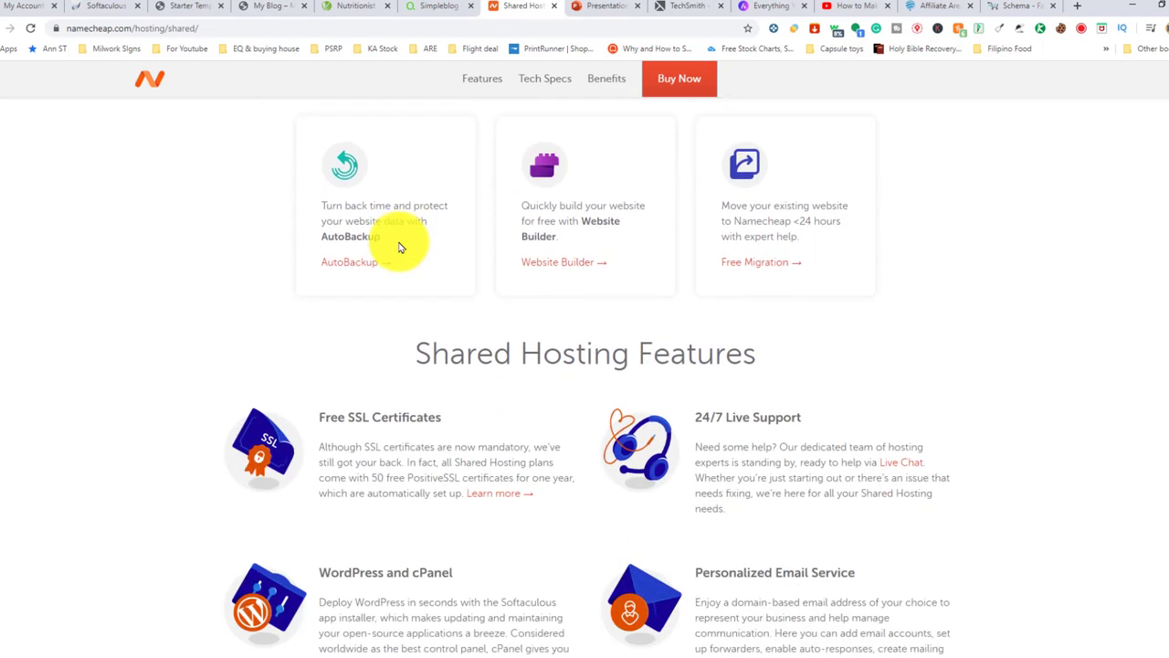
{"action": "scroll", "coordinate": [514, 243], "scroll_direction": "down", "scroll_amount": 2}
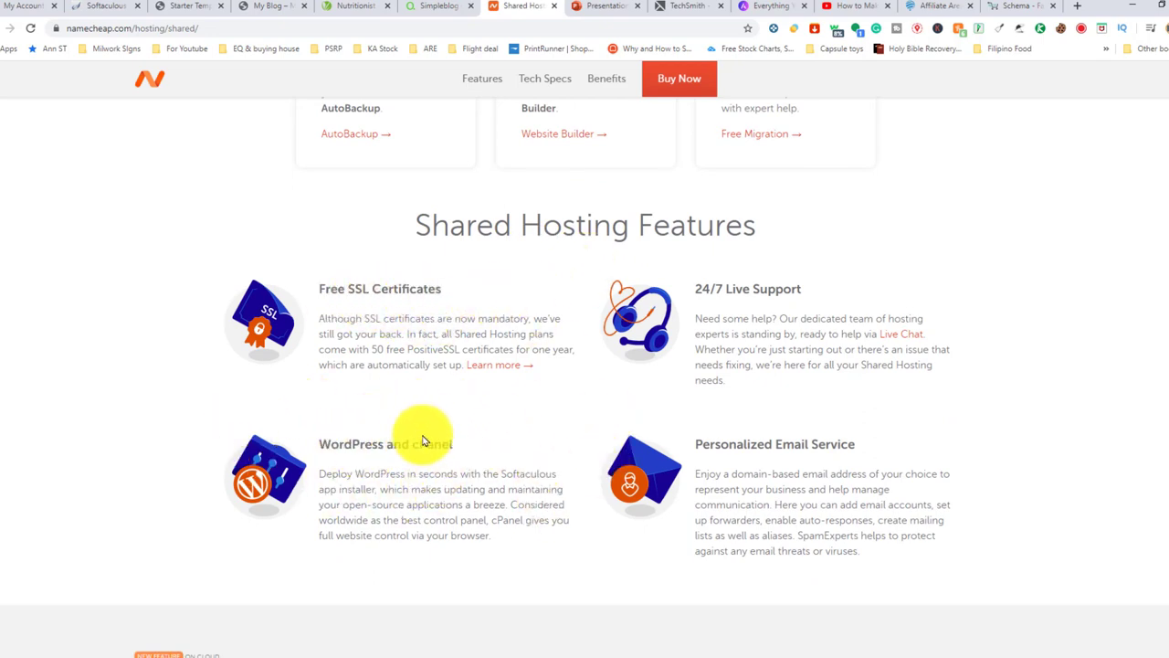
{"action": "scroll", "coordinate": [548, 375], "scroll_direction": "up", "scroll_amount": 4}
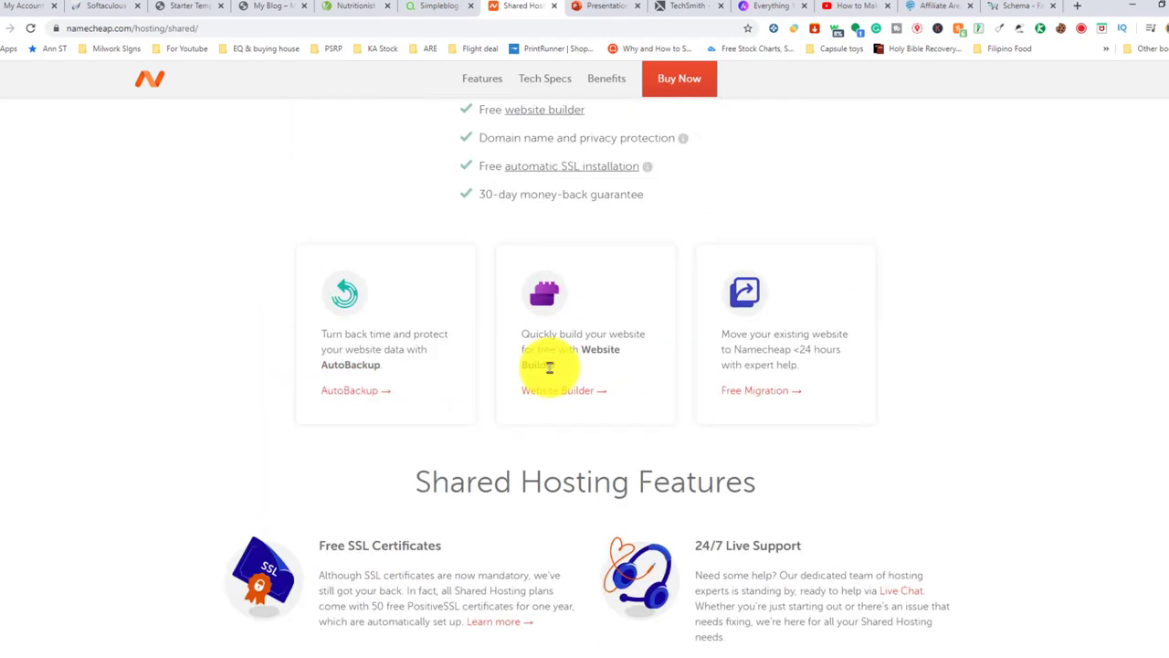
{"action": "scroll", "coordinate": [548, 365], "scroll_direction": "up", "scroll_amount": 10}
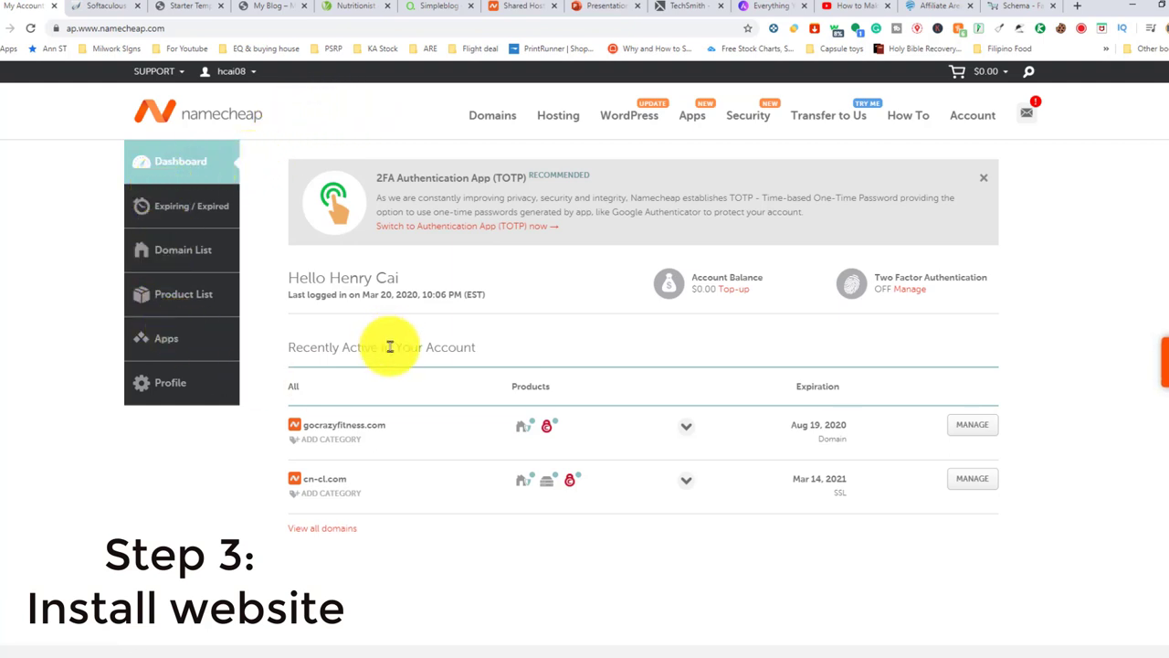
Open cPanel from the cn-cl.com Stellar hosting product card
{"action": "scroll", "coordinate": [456, 405], "scroll_direction": "down", "scroll_amount": 2}
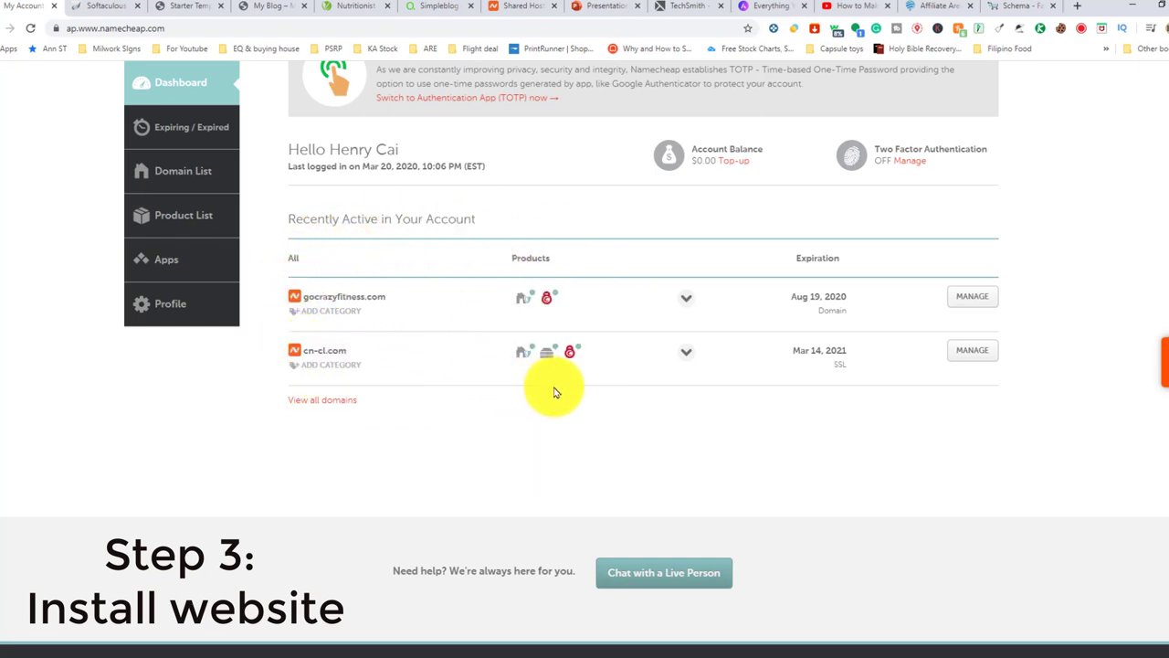
{"action": "scroll", "coordinate": [156, 277], "scroll_direction": "up", "scroll_amount": 1}
{"action": "scroll", "coordinate": [155, 277], "scroll_direction": "up", "scroll_amount": 1}
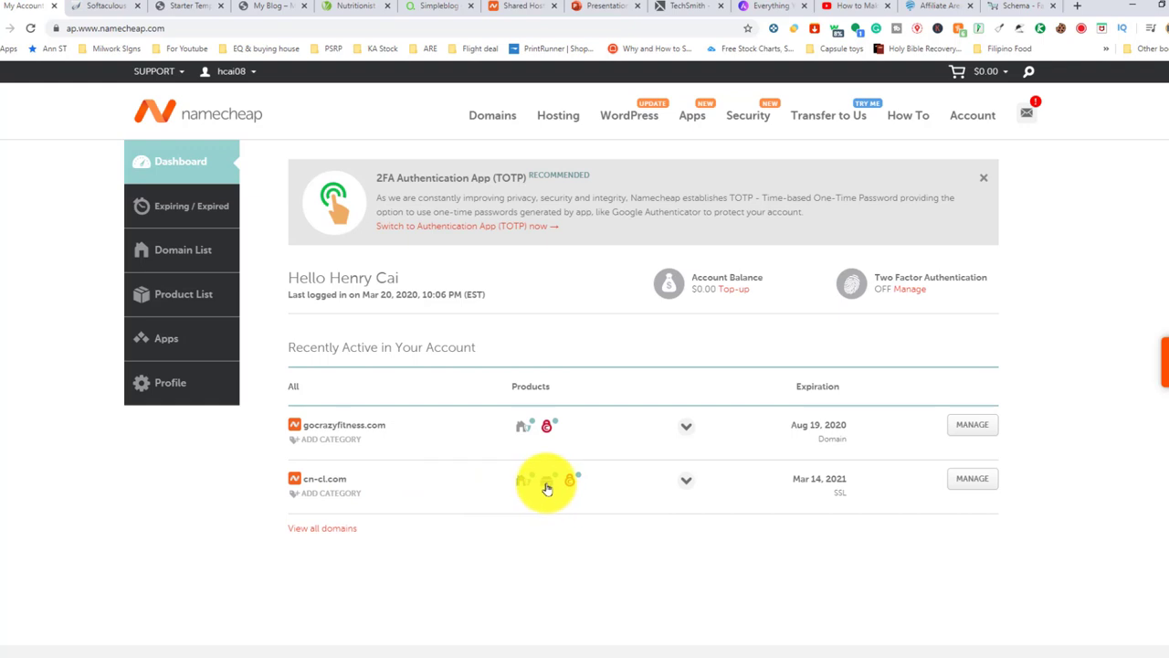
{"action": "left_click", "coordinate": [546, 488]}
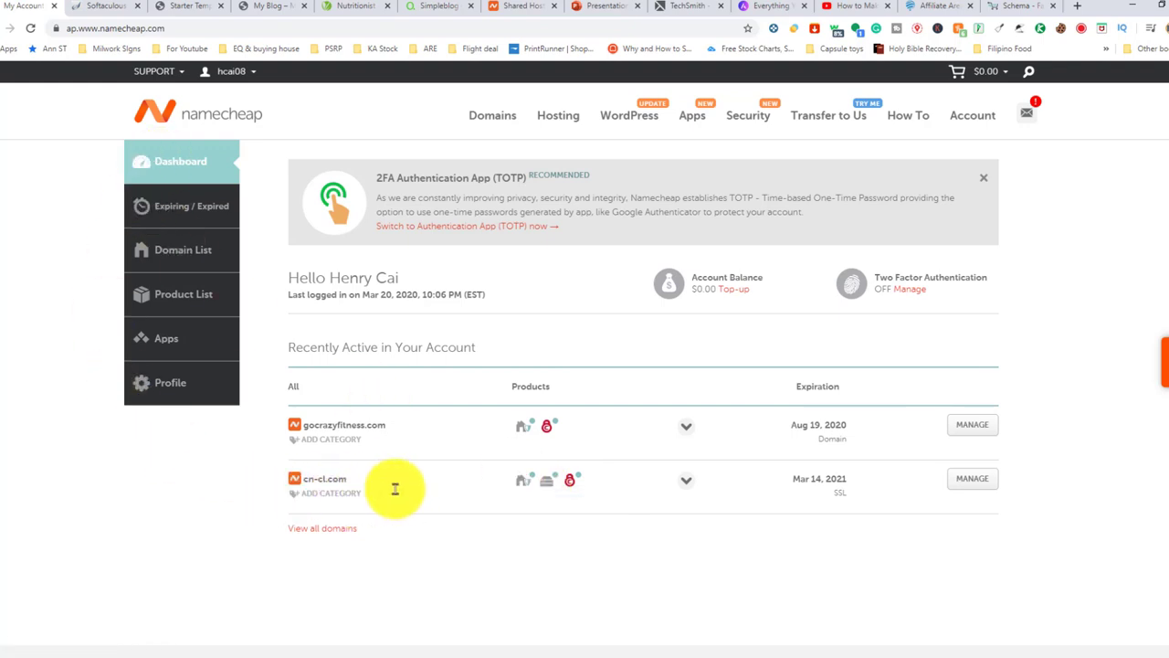
{"action": "mouse_move", "coordinate": [541, 492]}
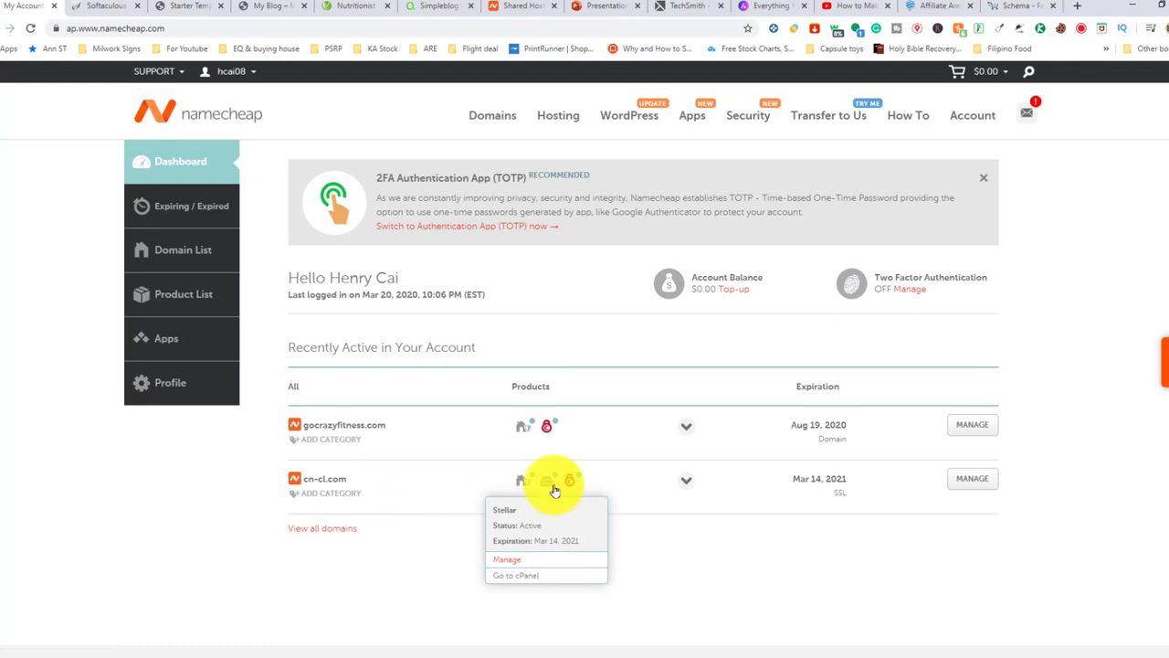
{"action": "left_click", "coordinate": [538, 577]}
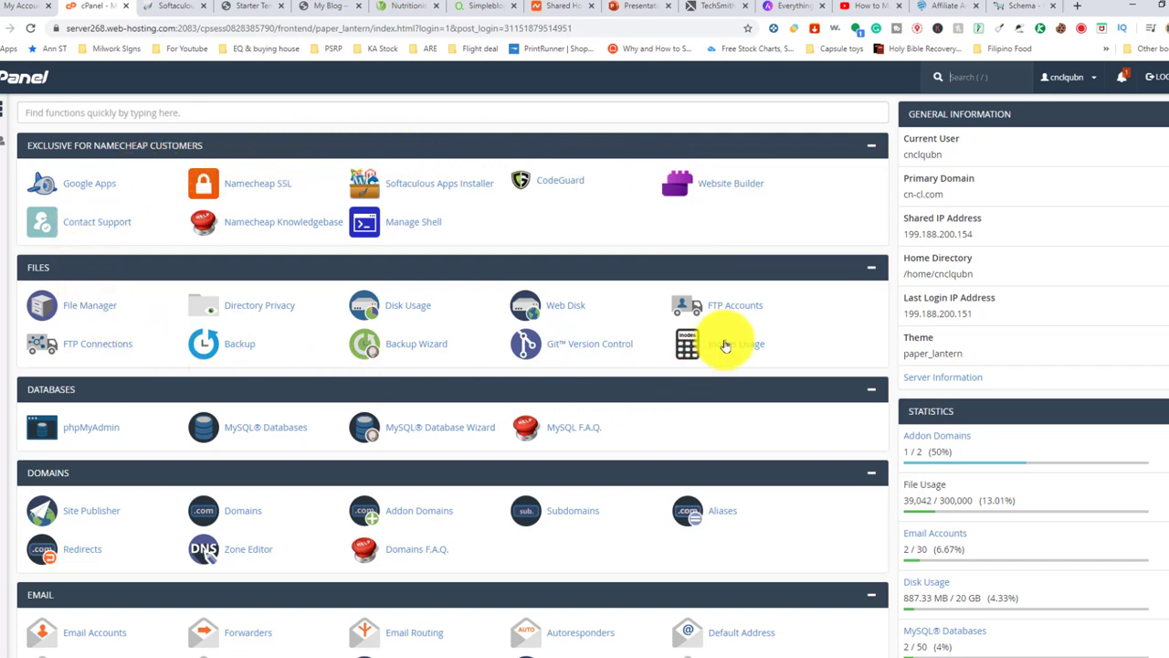
Launch the WordPress script from cPanel's Softaculous Apps Installer section
{"action": "scroll", "coordinate": [103, 264], "scroll_direction": "down", "scroll_amount": 10}
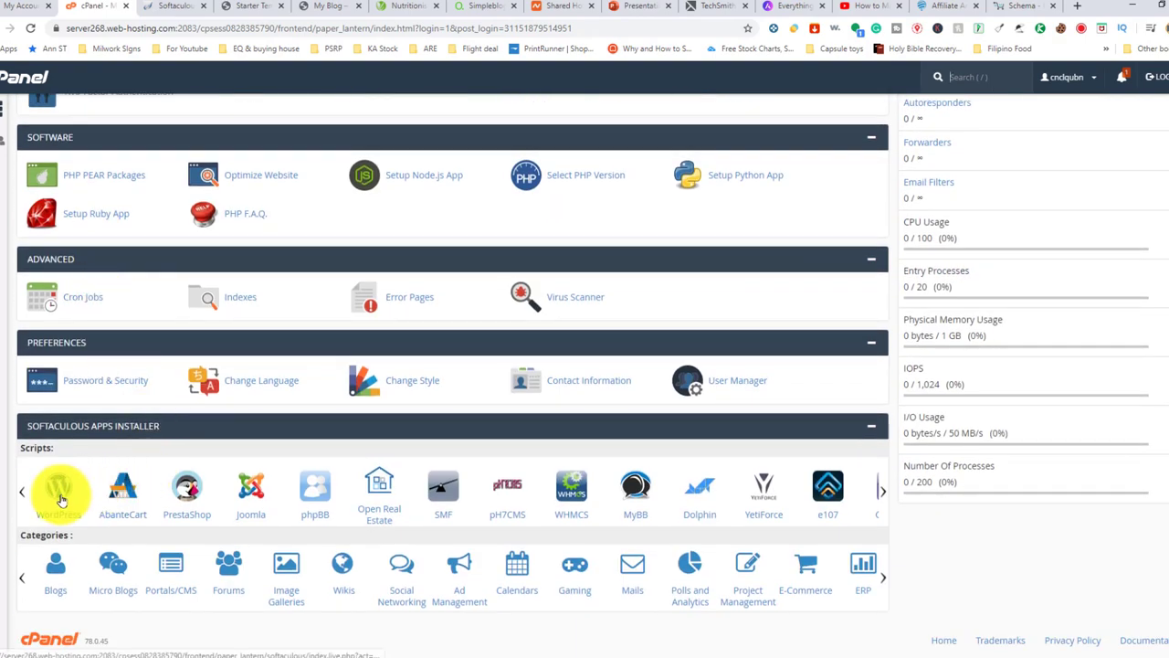
{"action": "left_click", "coordinate": [59, 498]}
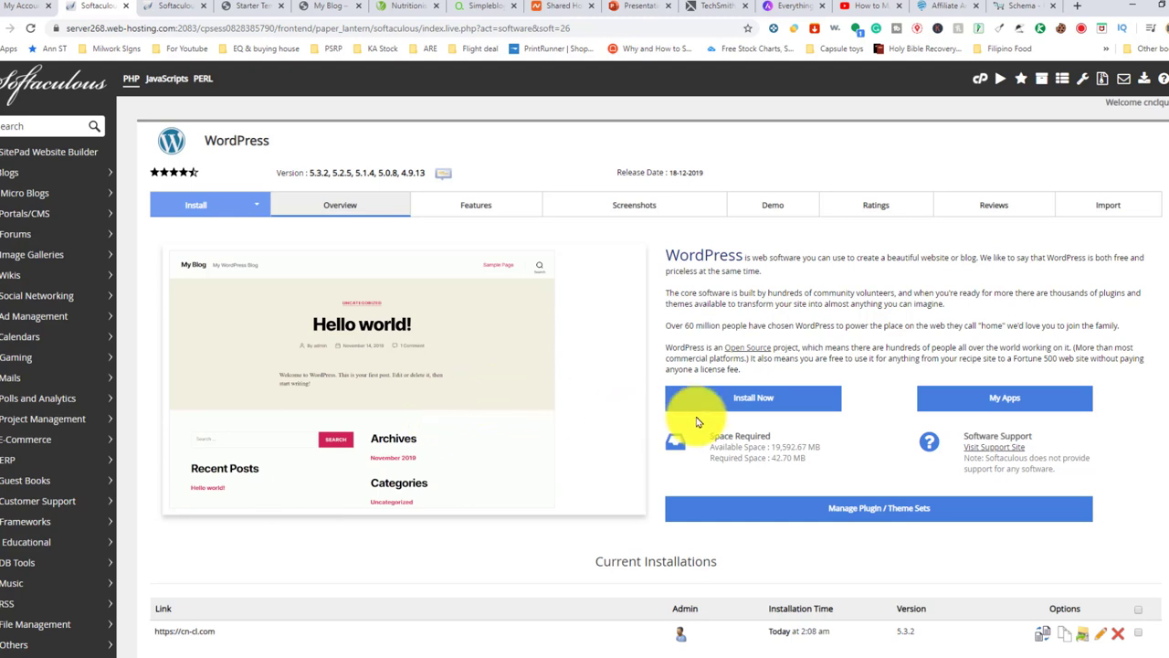
Choose money.cn-cl.com as the domain for the WordPress install
{"action": "scroll", "coordinate": [691, 415], "scroll_direction": "down", "scroll_amount": 2}
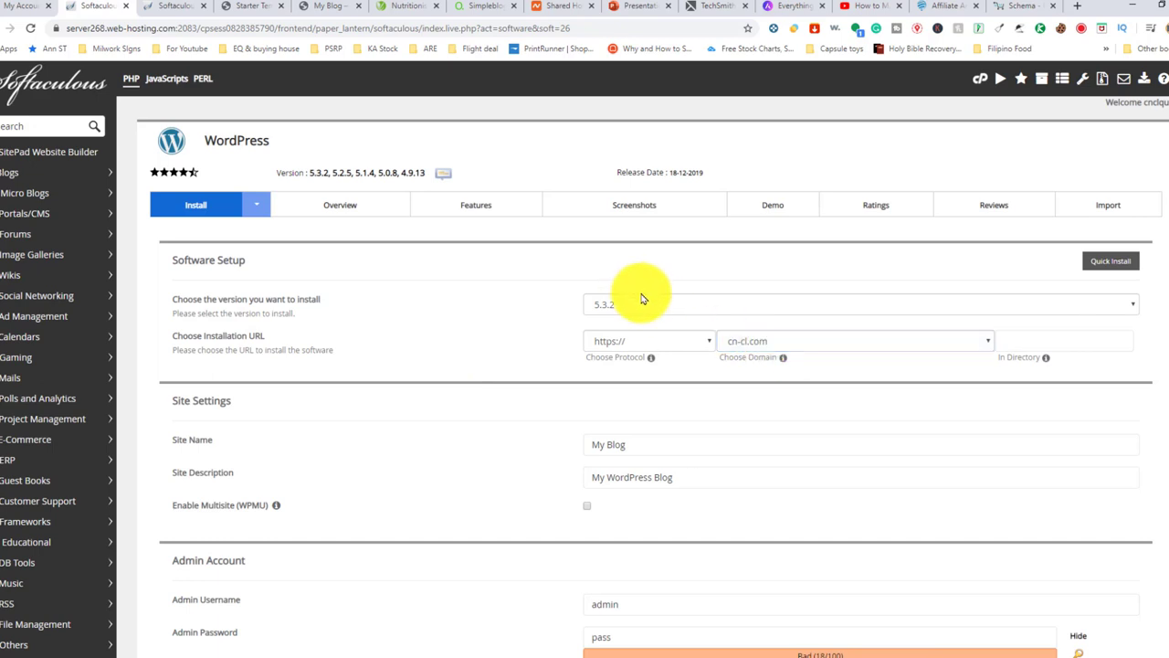
{"action": "left_click", "coordinate": [808, 345]}
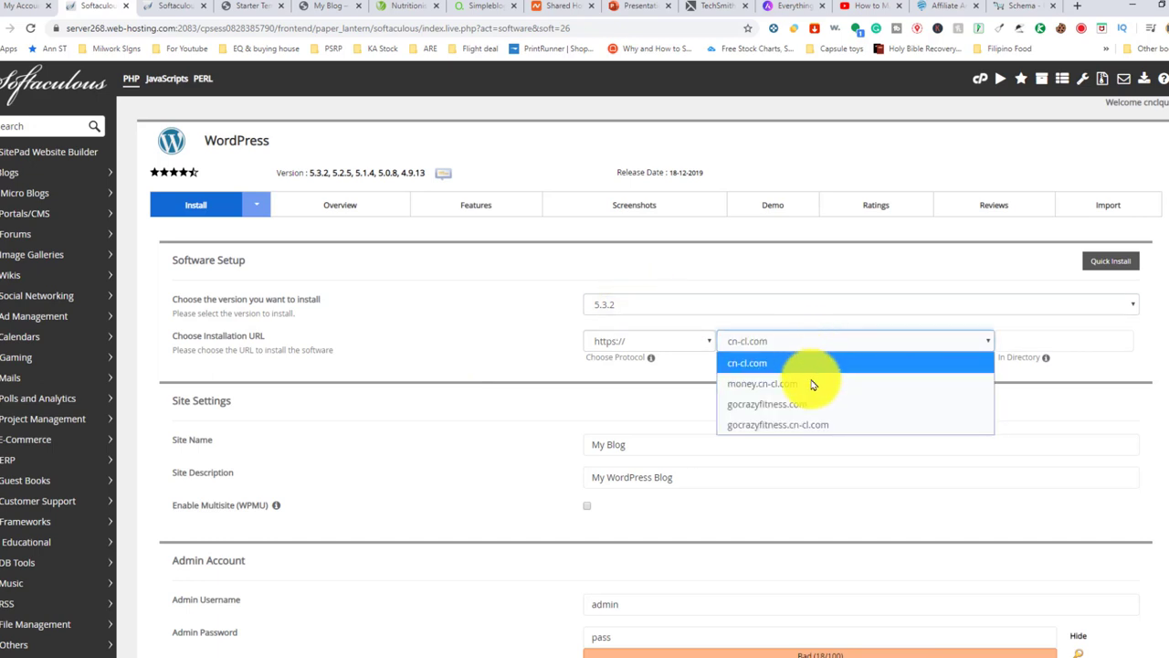
{"action": "left_click", "coordinate": [799, 384]}
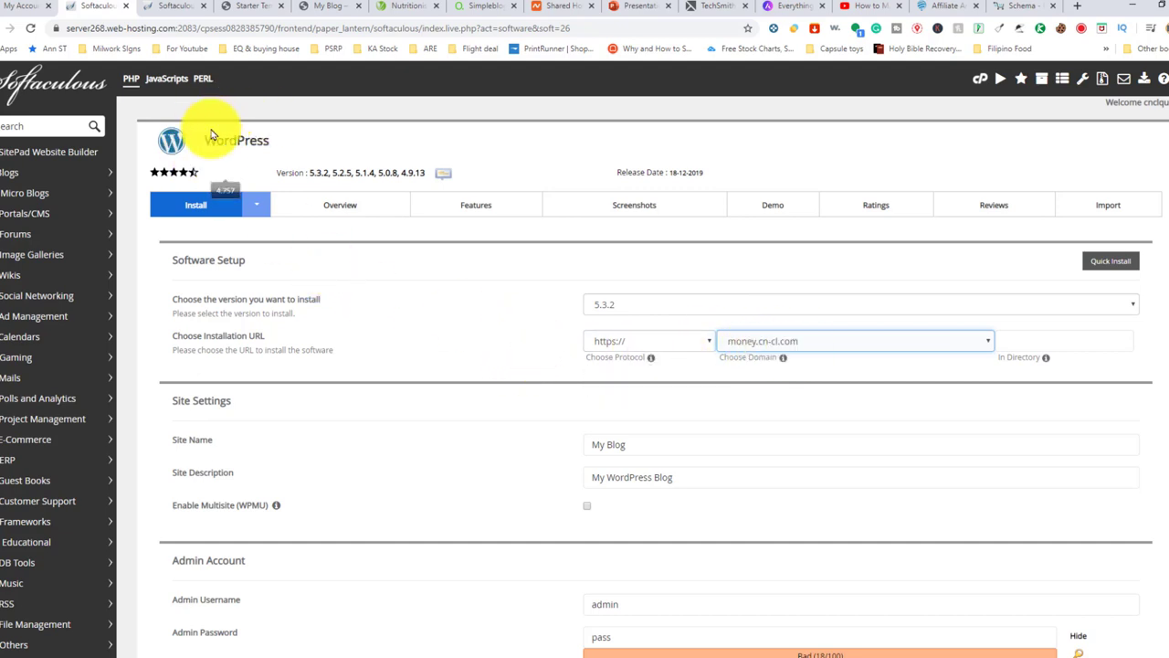
Review the site name My Blog and the admin username, password and e-mail fields
{"action": "scroll", "coordinate": [676, 329], "scroll_direction": "down", "scroll_amount": 2}
{"action": "left_click", "coordinate": [638, 252]}
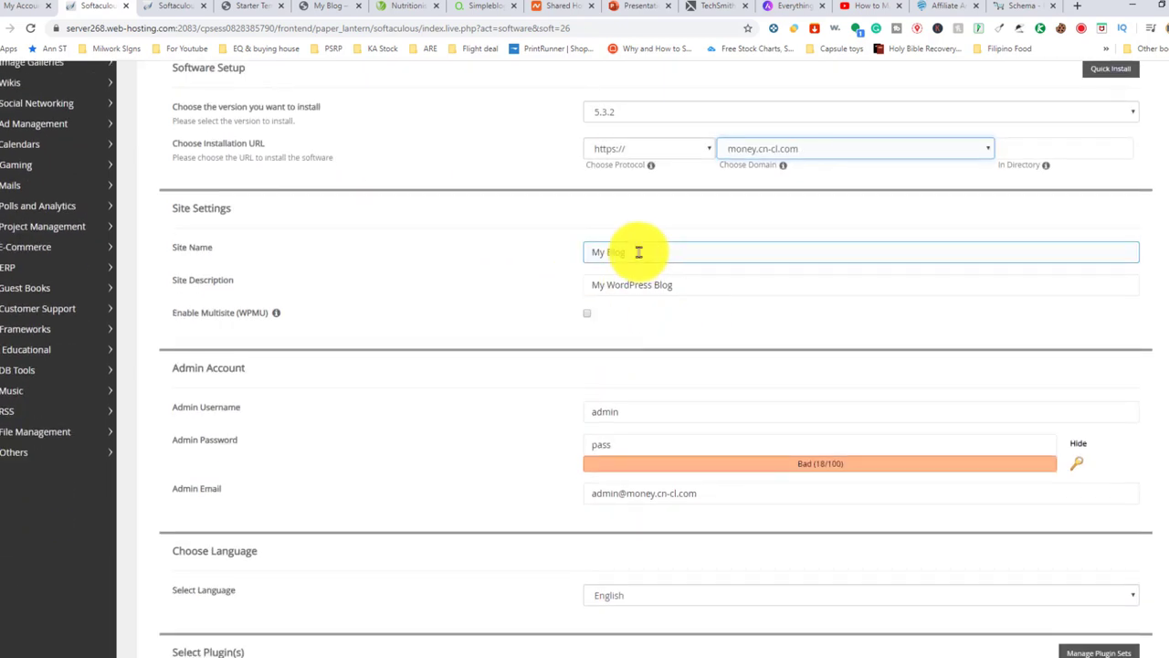
{"action": "left_click", "coordinate": [644, 285]}
{"action": "scroll", "coordinate": [622, 310], "scroll_direction": "down", "scroll_amount": 1}
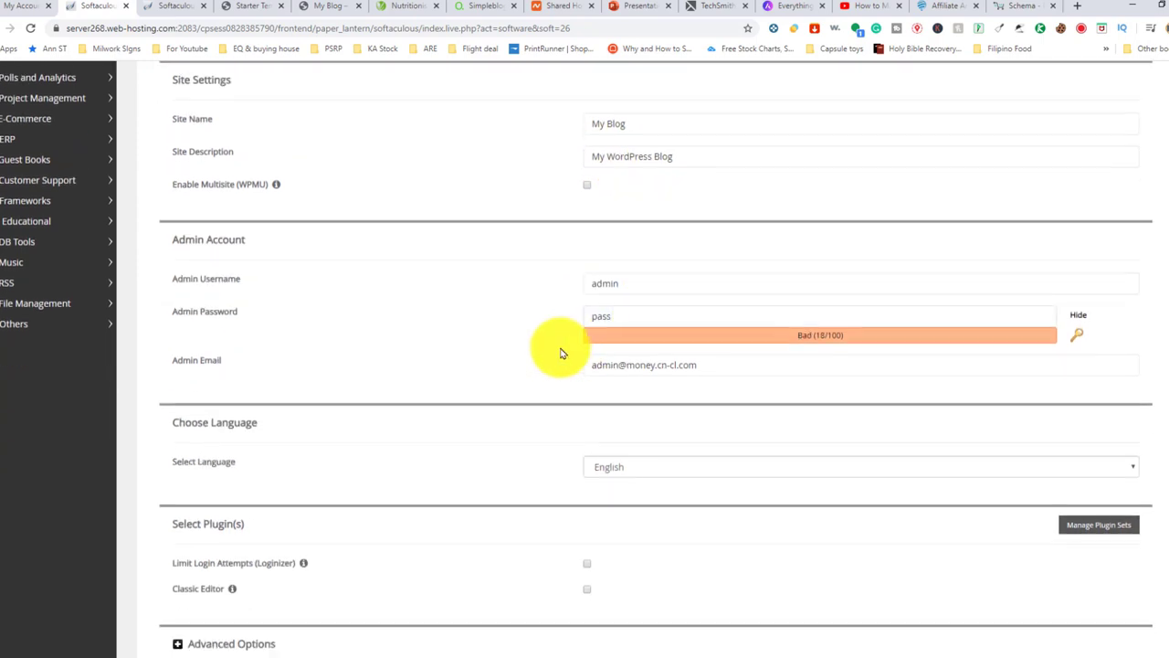
{"action": "left_click", "coordinate": [624, 315]}
{"action": "scroll", "coordinate": [631, 316], "scroll_direction": "up", "scroll_amount": 1}
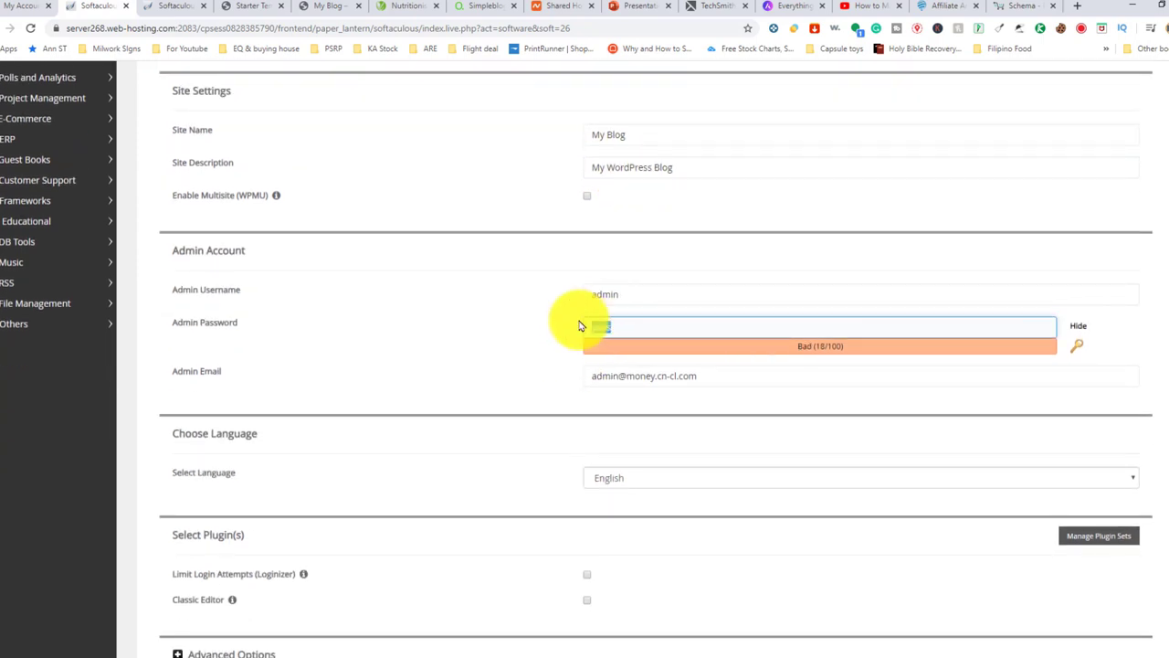
{"action": "double_click", "coordinate": [690, 333]}
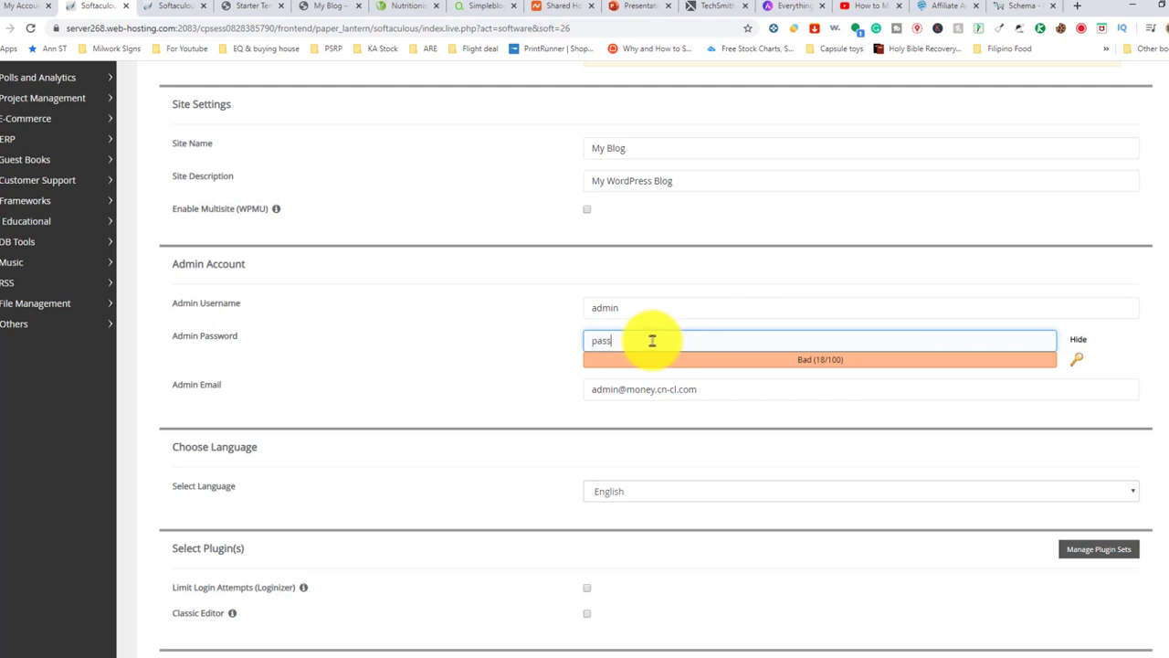
{"action": "left_click", "coordinate": [612, 388]}
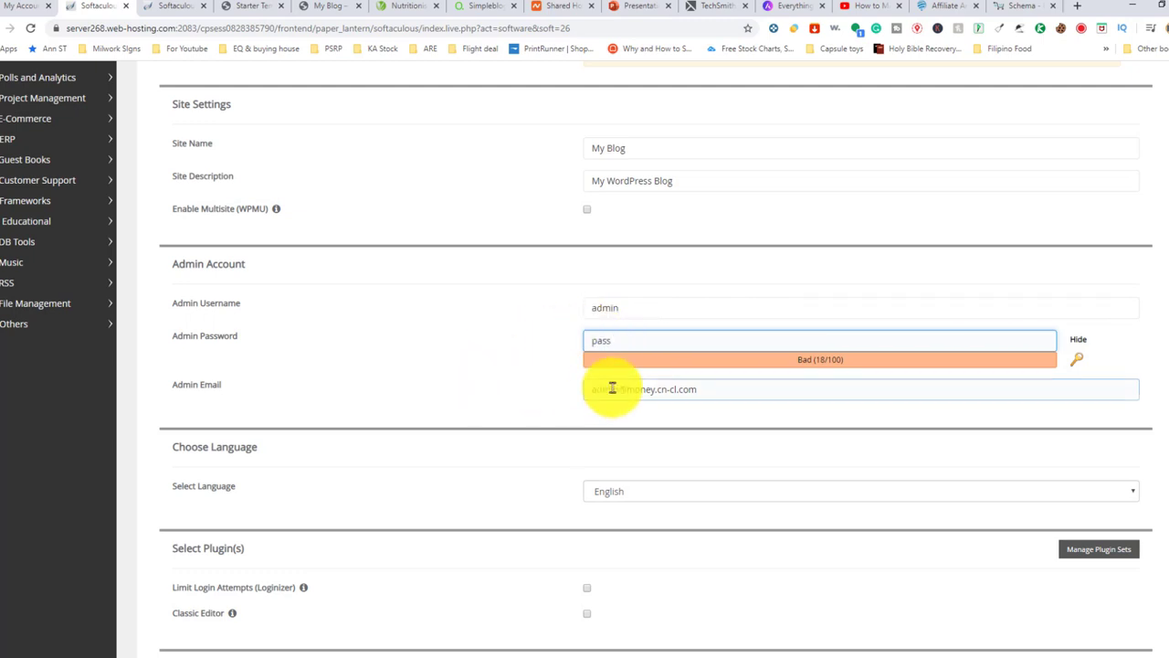
Start the WordPress installation with these settings
{"action": "scroll", "coordinate": [612, 388], "scroll_direction": "down", "scroll_amount": 1}
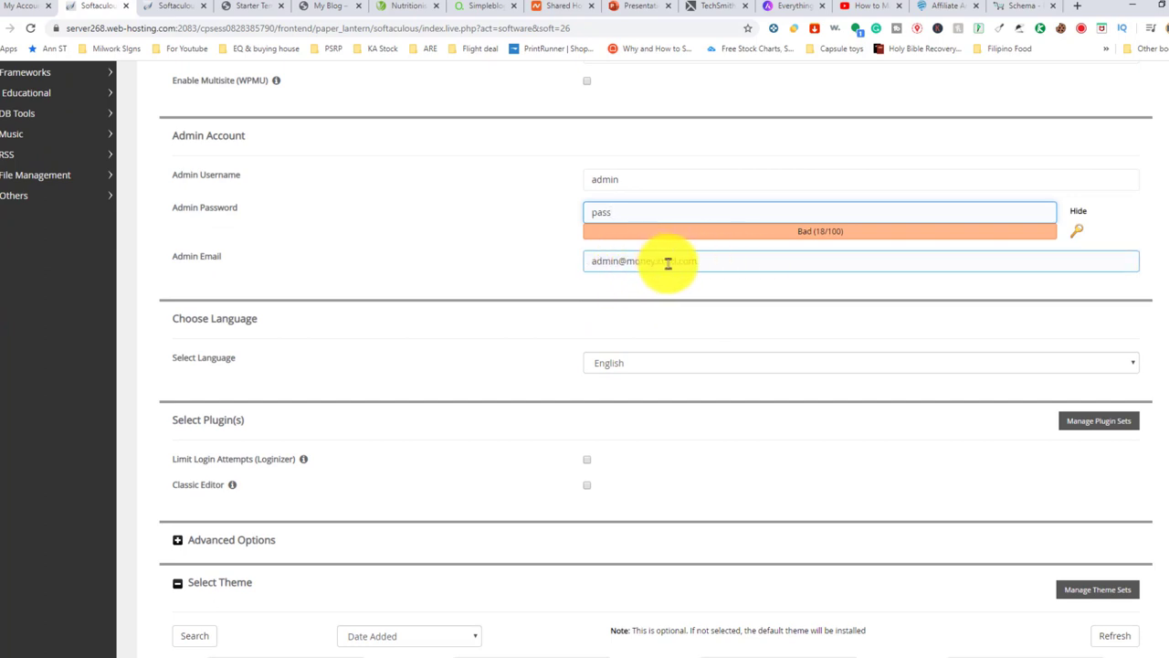
{"action": "scroll", "coordinate": [274, 284], "scroll_direction": "down", "scroll_amount": 1}
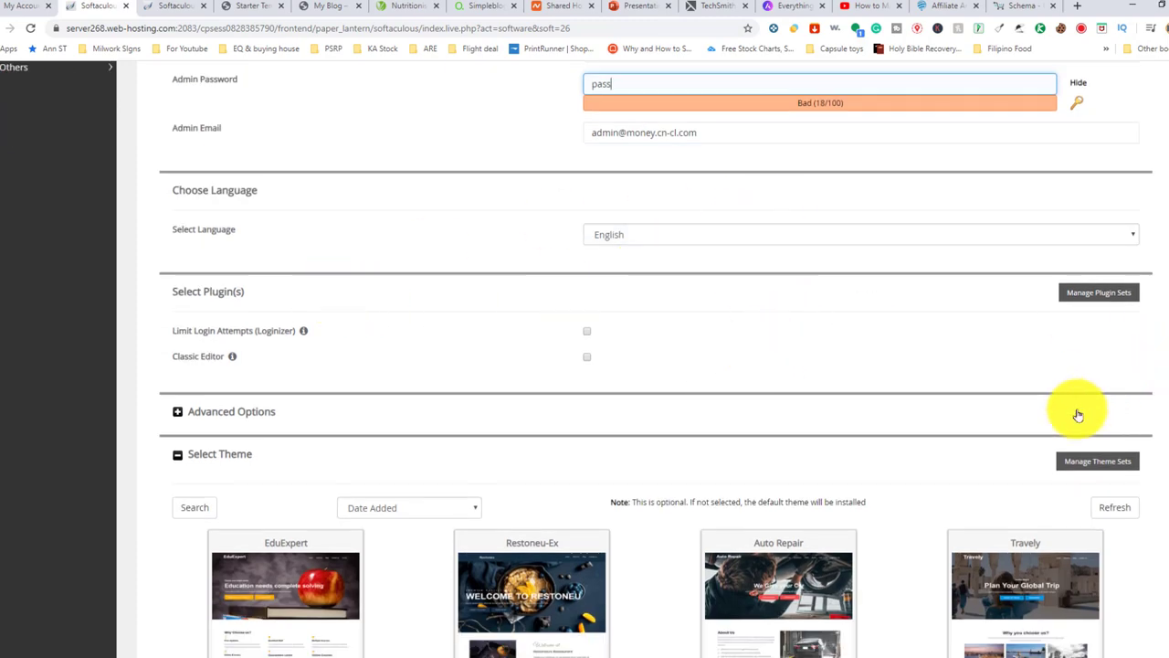
{"action": "scroll", "coordinate": [913, 311], "scroll_direction": "up", "scroll_amount": 1}
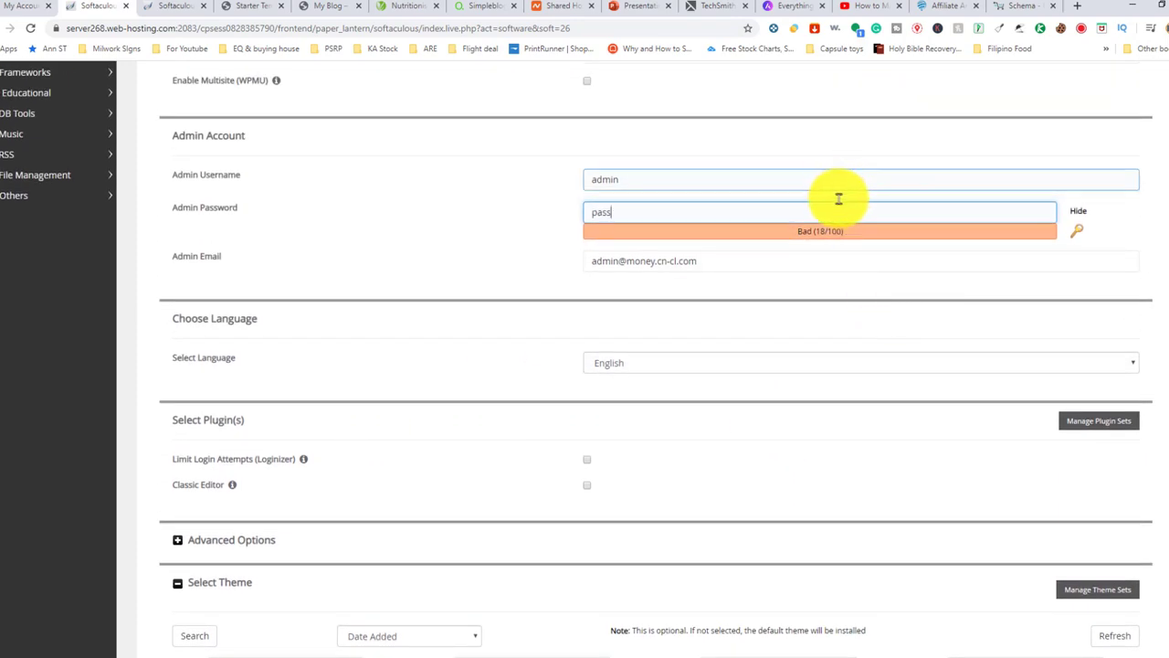
{"action": "scroll", "coordinate": [838, 198], "scroll_direction": "down", "scroll_amount": 3}
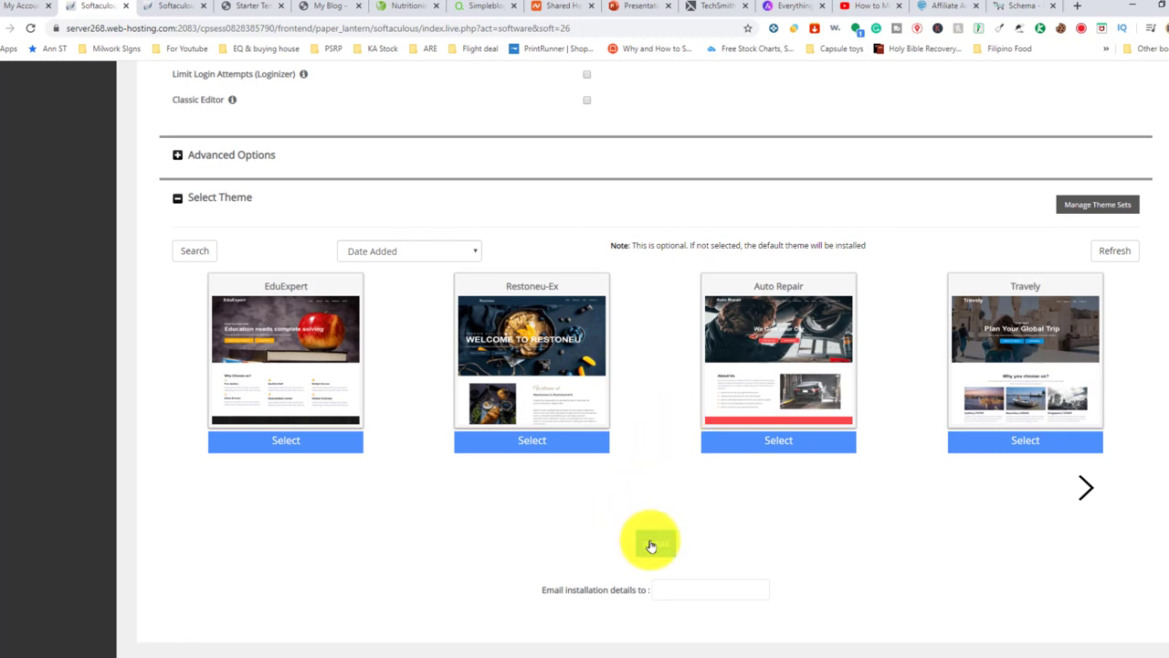
{"action": "left_click", "coordinate": [651, 545]}
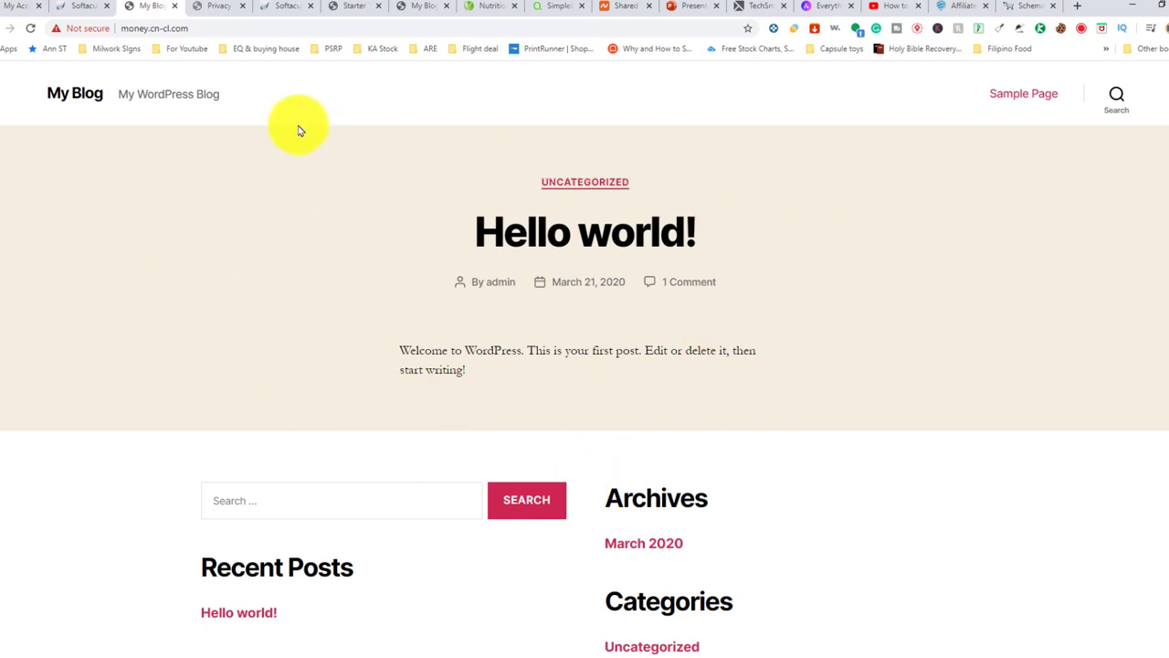
Compare the new blog with the Nutritionist demo tab, then start the wp-admin URL
{"action": "scroll", "coordinate": [395, 252], "scroll_direction": "down", "scroll_amount": 3}
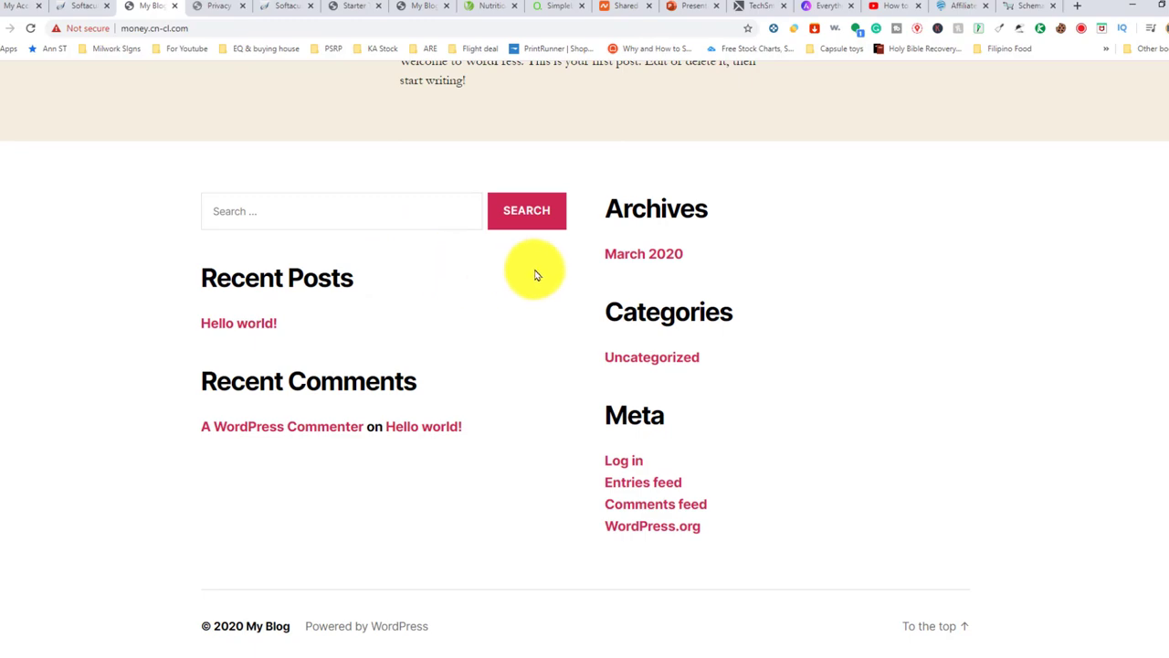
{"action": "scroll", "coordinate": [384, 237], "scroll_direction": "up", "scroll_amount": 3}
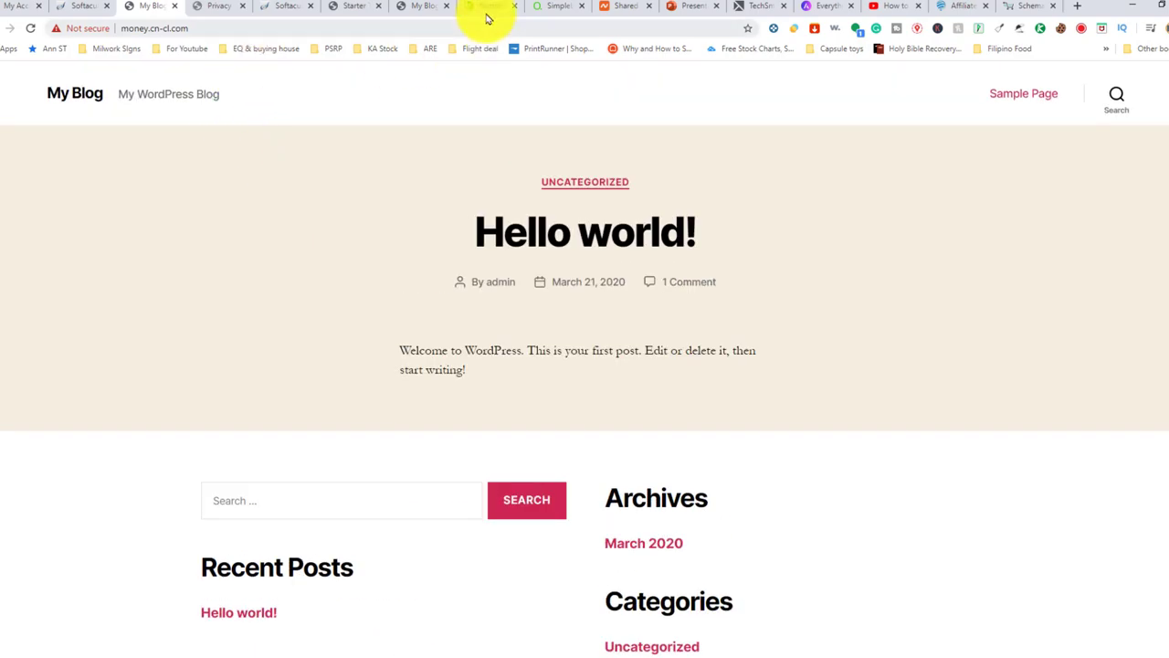
{"action": "left_click", "coordinate": [484, 13]}
{"action": "scroll", "coordinate": [381, 188], "scroll_direction": "down", "scroll_amount": 8}
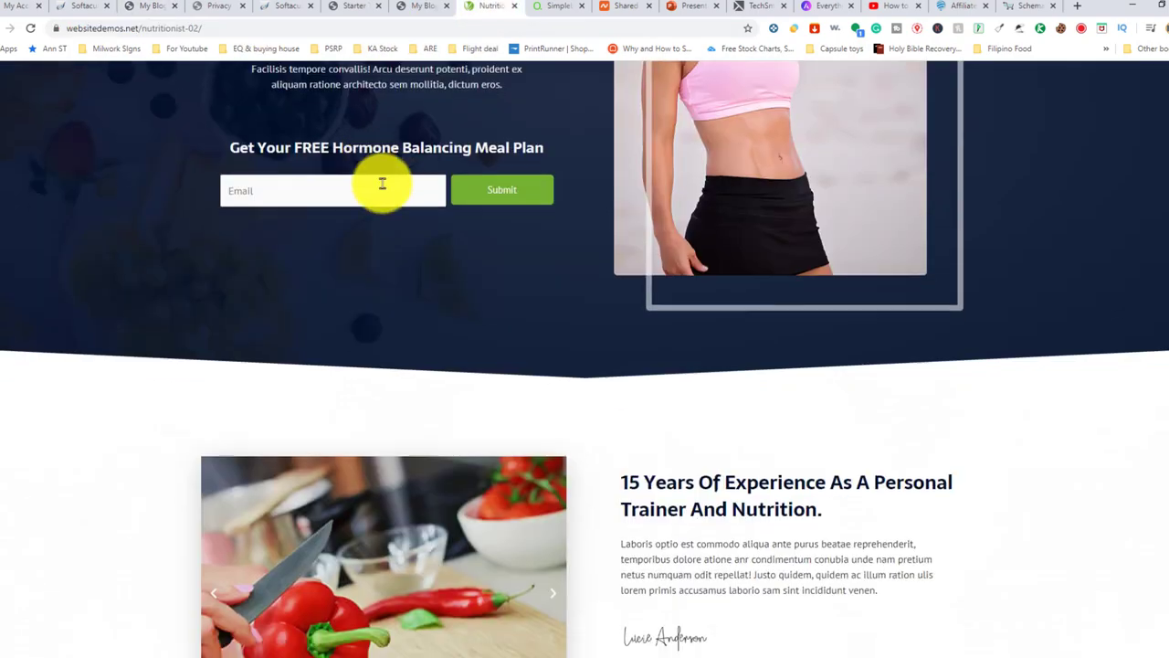
{"action": "scroll", "coordinate": [397, 197], "scroll_direction": "up", "scroll_amount": 8}
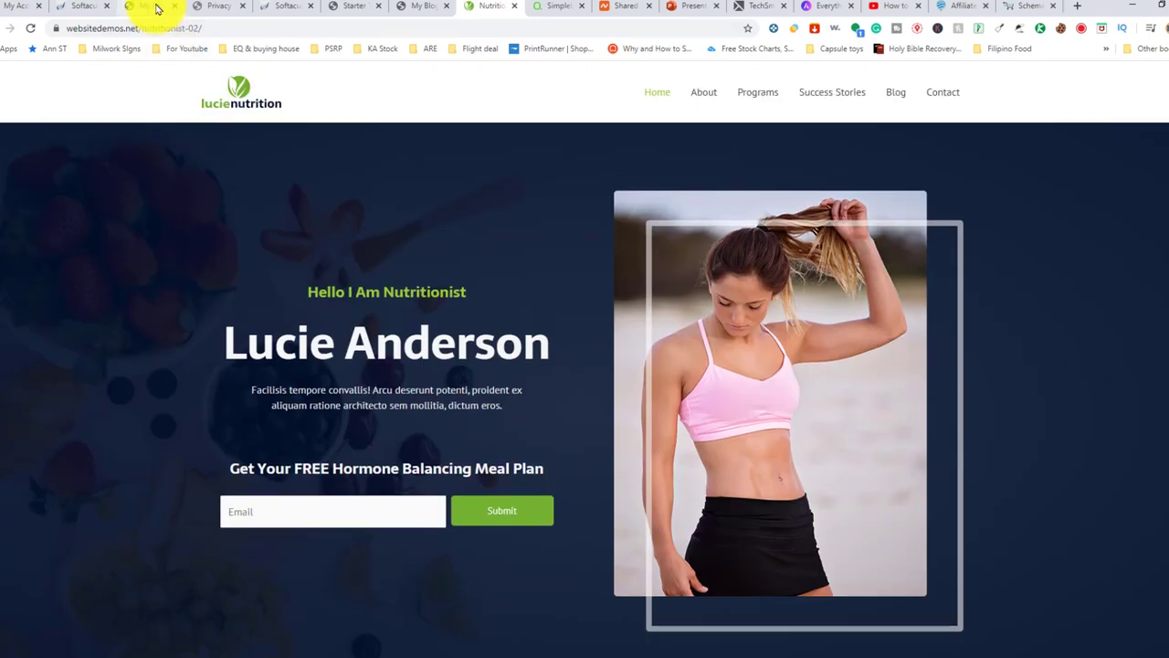
{"action": "left_click", "coordinate": [157, 8]}
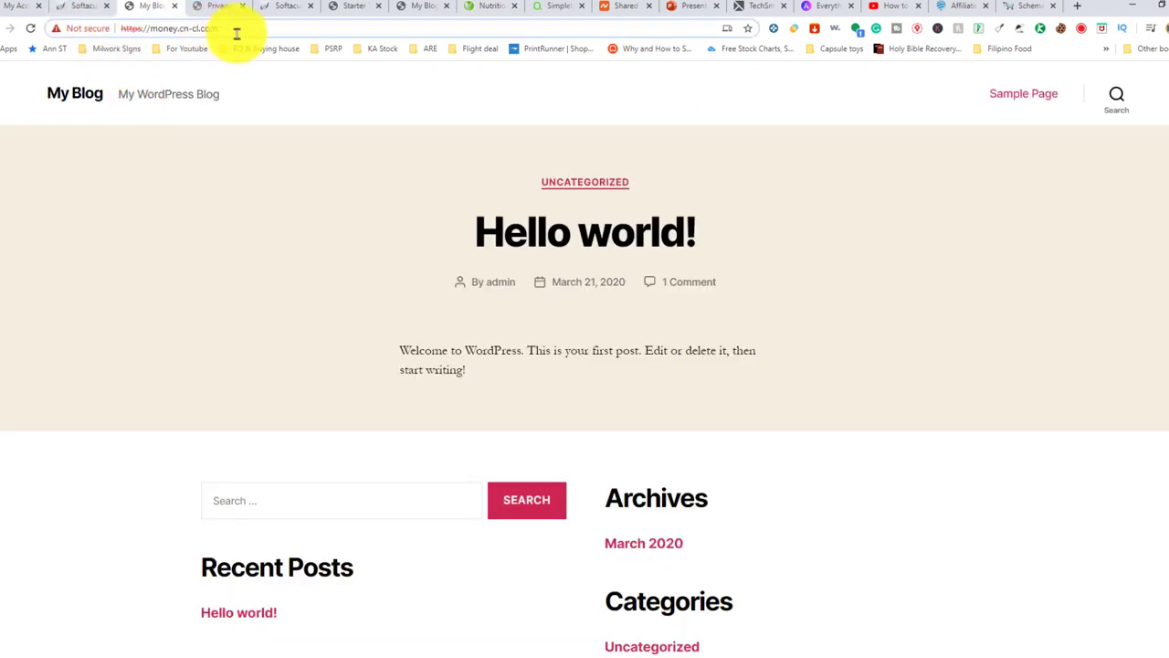
{"action": "type", "text": "/wp-admin"}
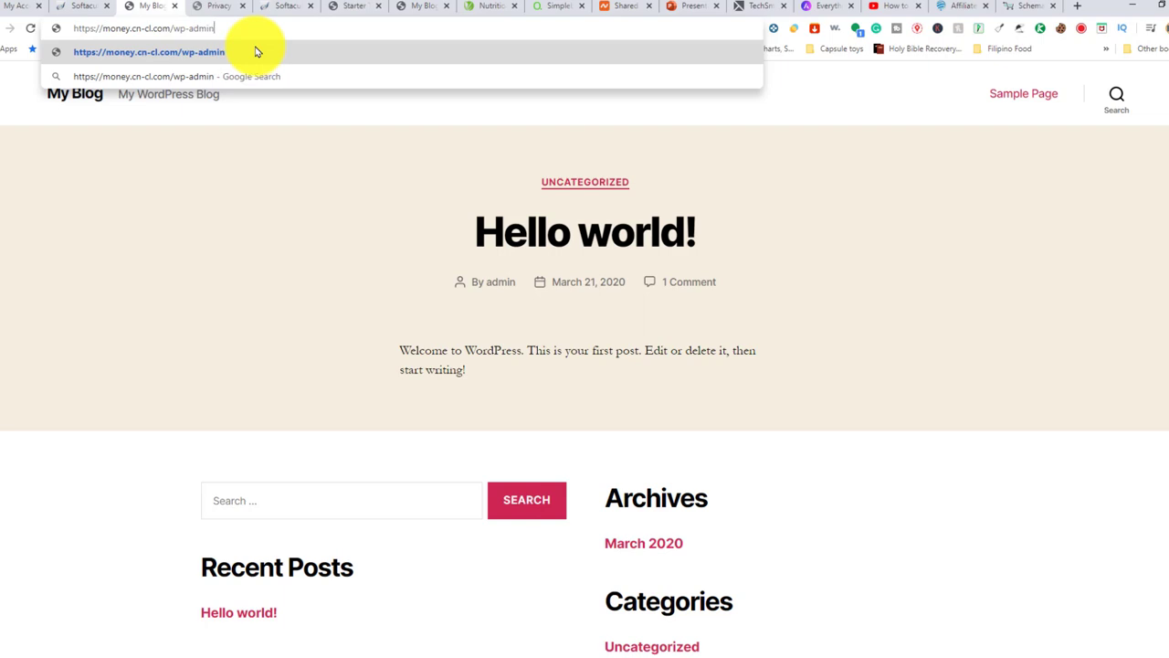
Log in to wp-admin with username admin and the account password
{"action": "left_click", "coordinate": [256, 52]}
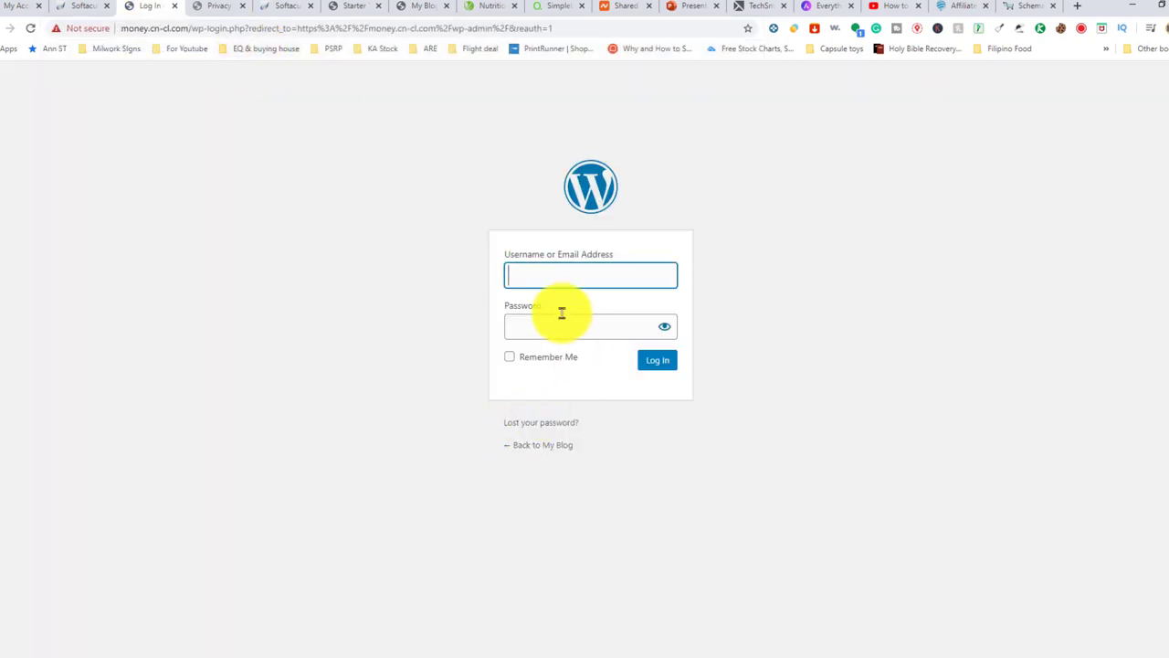
{"action": "left_click", "coordinate": [568, 272]}
{"action": "type", "text": "admin"}
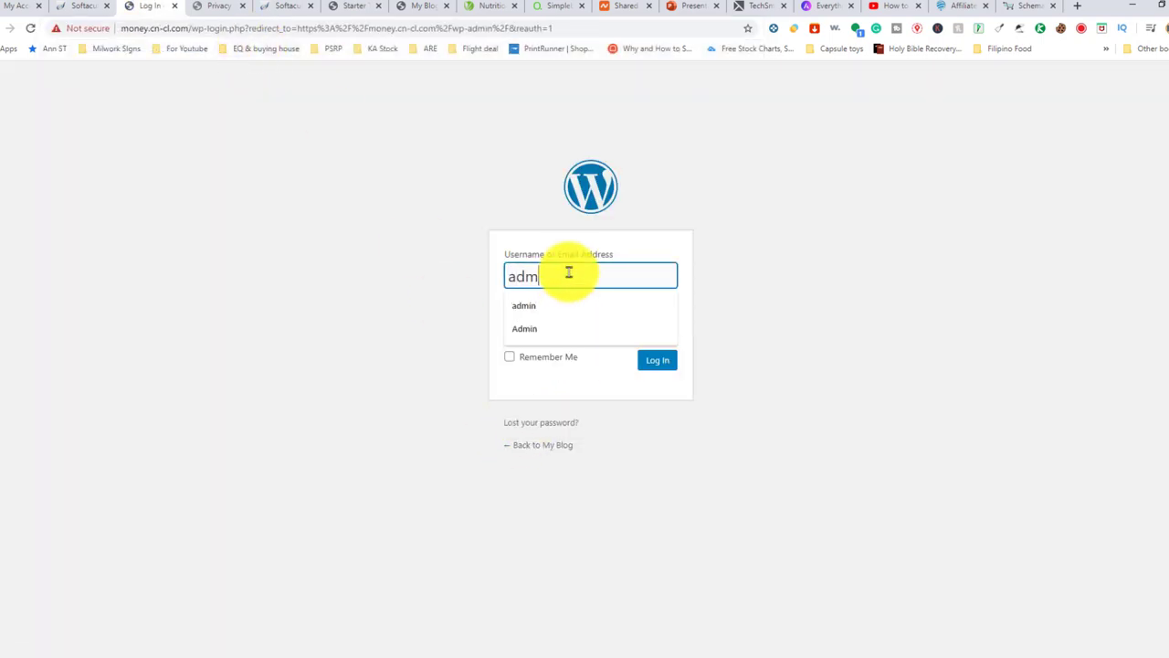
{"action": "key", "text": "Tab"}
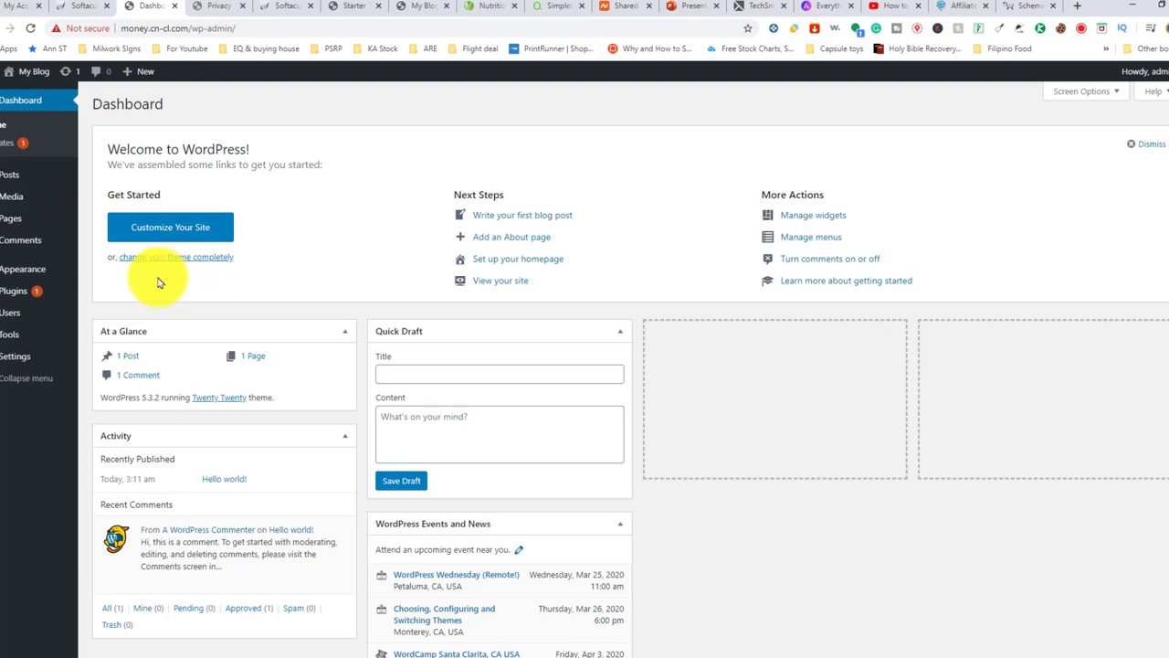
{"action": "mouse_move", "coordinate": [22, 270]}
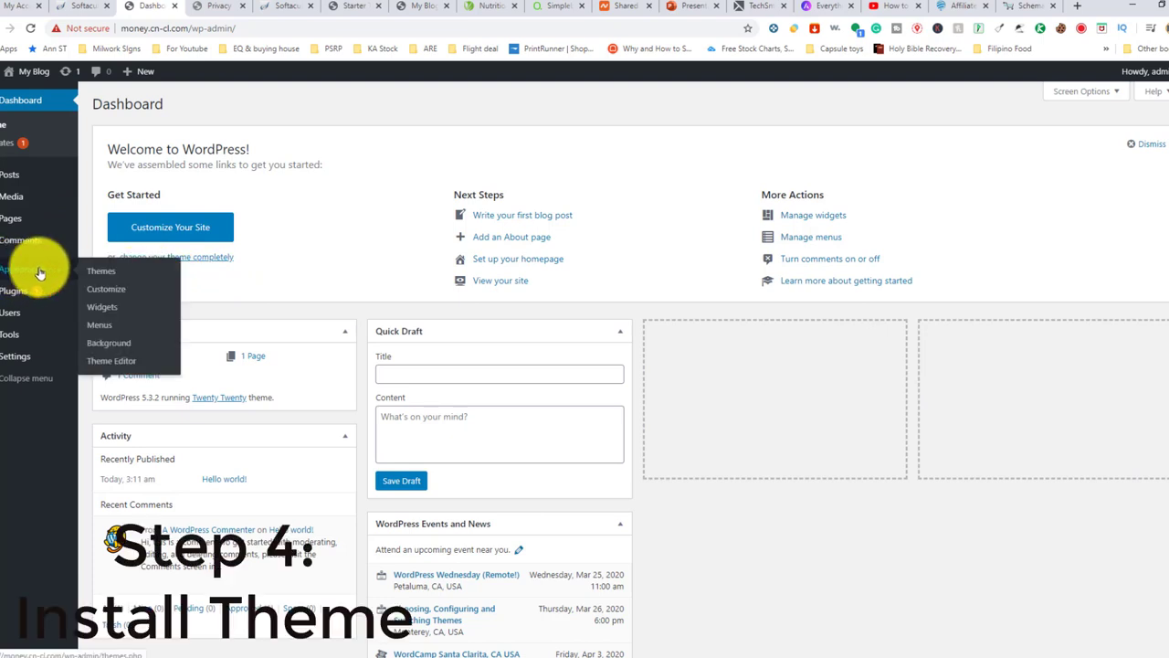
Search the theme directory for 'astra', install the Astra theme and activate it
{"action": "left_click", "coordinate": [106, 274]}
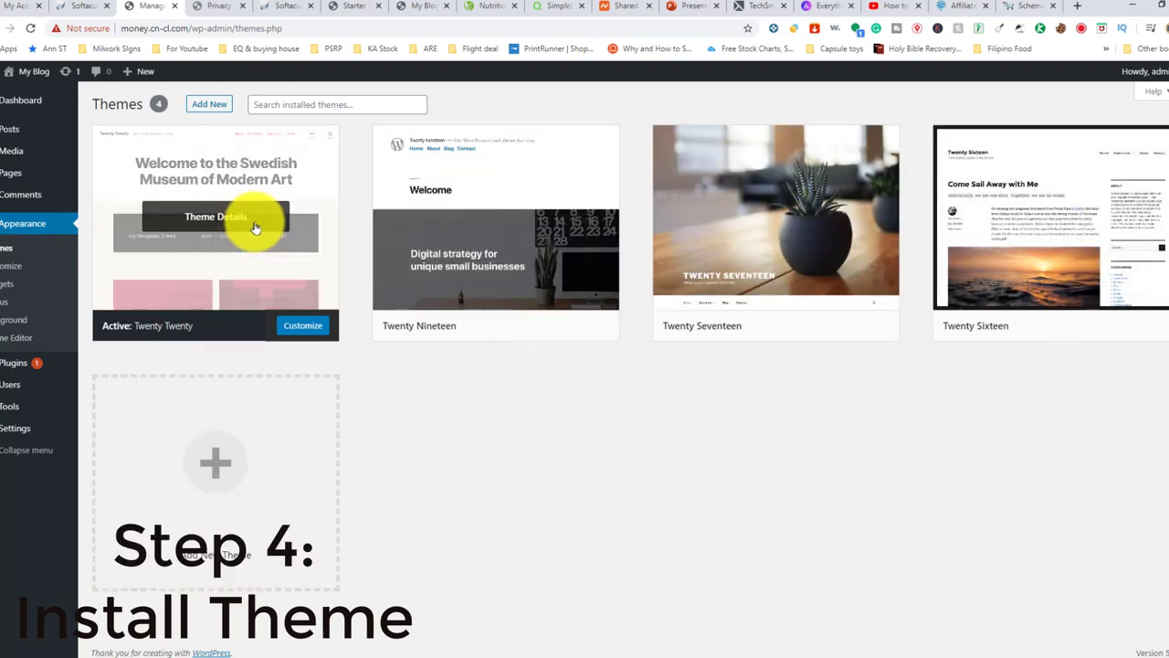
{"action": "left_click", "coordinate": [212, 108]}
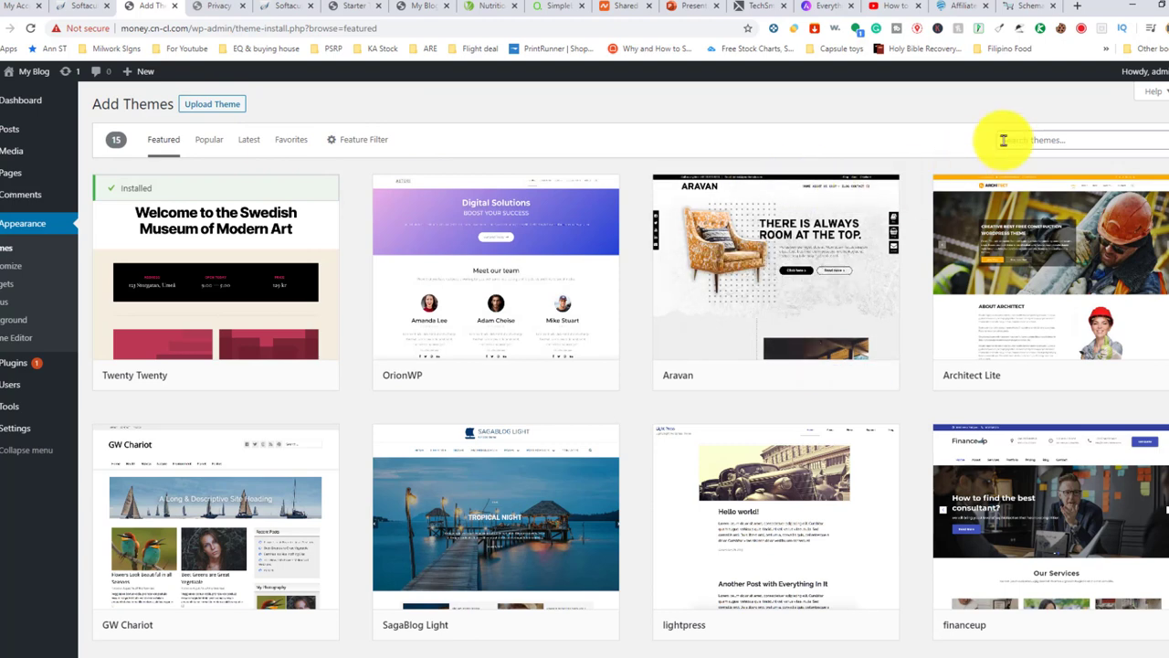
{"action": "left_click", "coordinate": [1051, 139]}
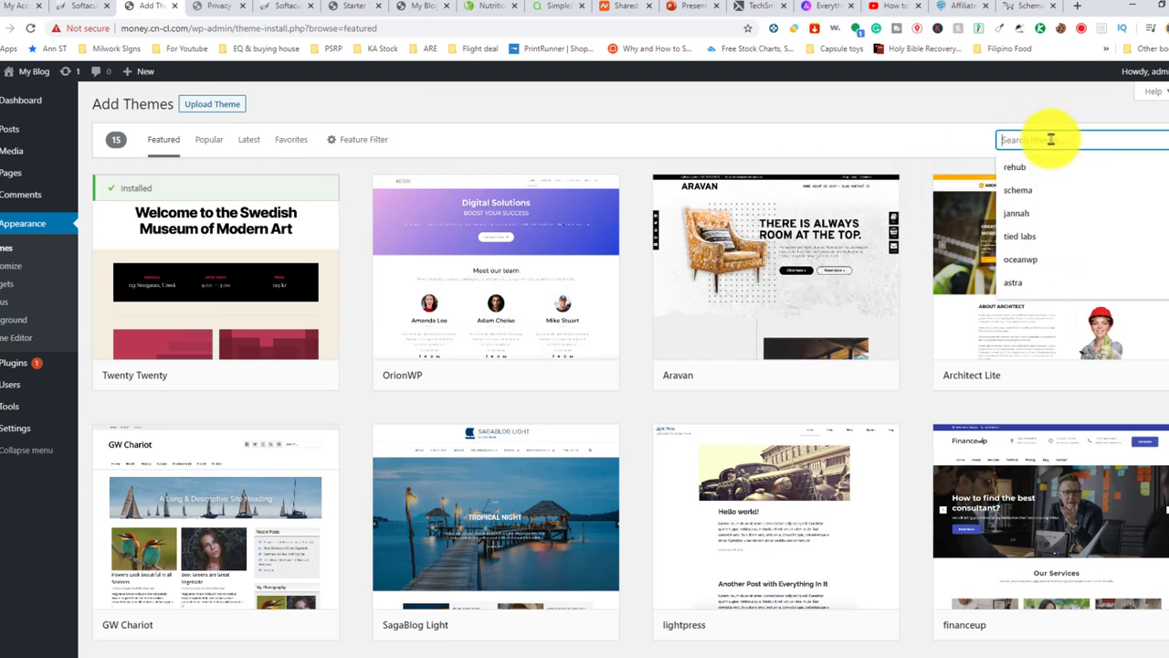
{"action": "type", "text": "astra"}
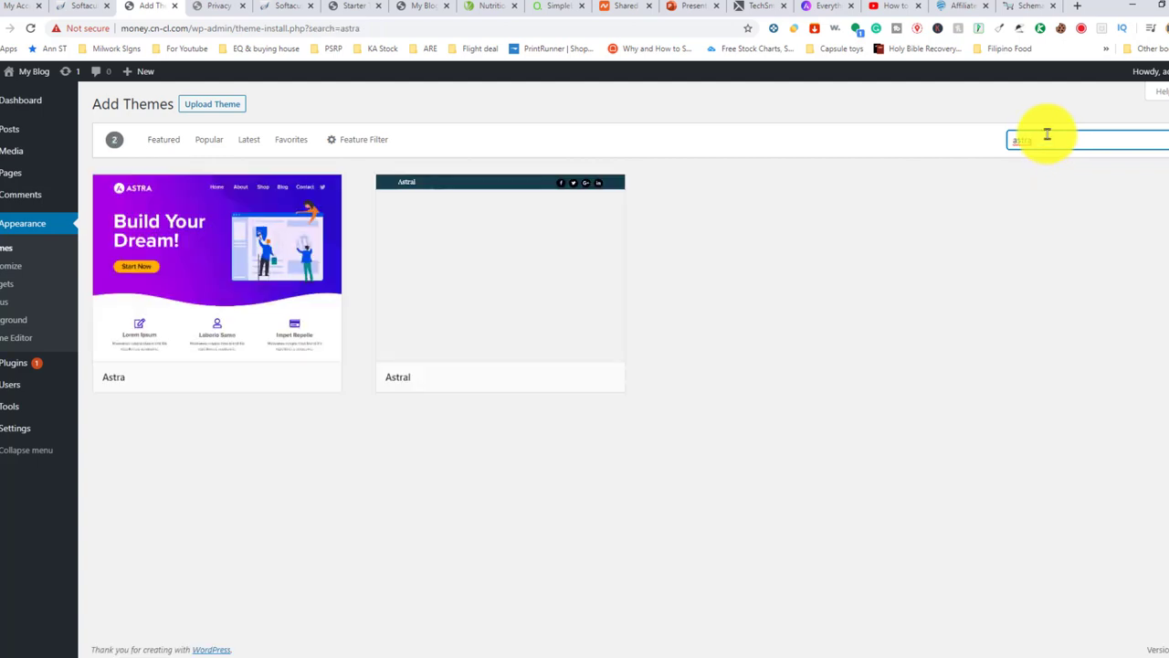
{"action": "mouse_move", "coordinate": [271, 364]}
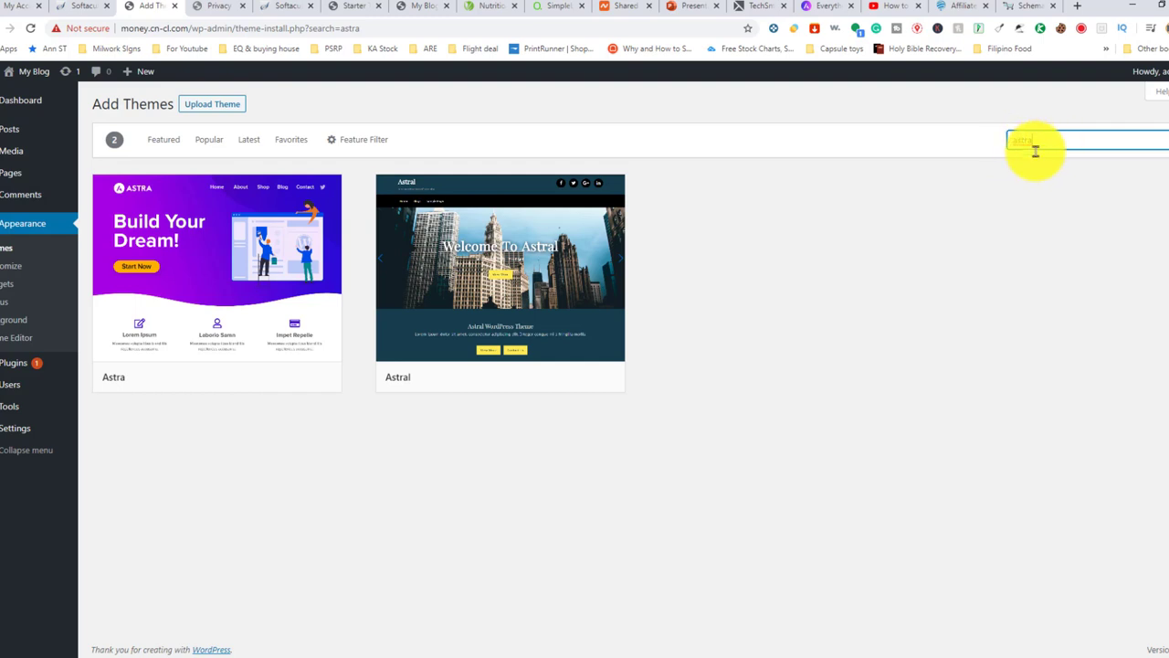
{"action": "left_click", "coordinate": [263, 378]}
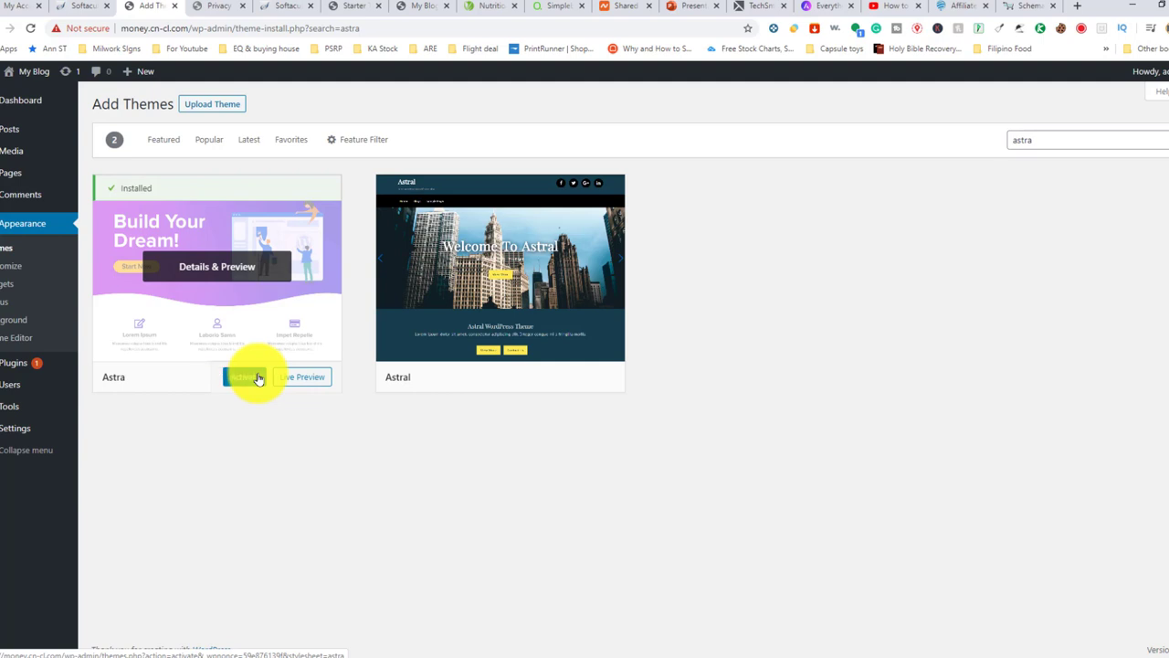
{"action": "left_click", "coordinate": [245, 377]}
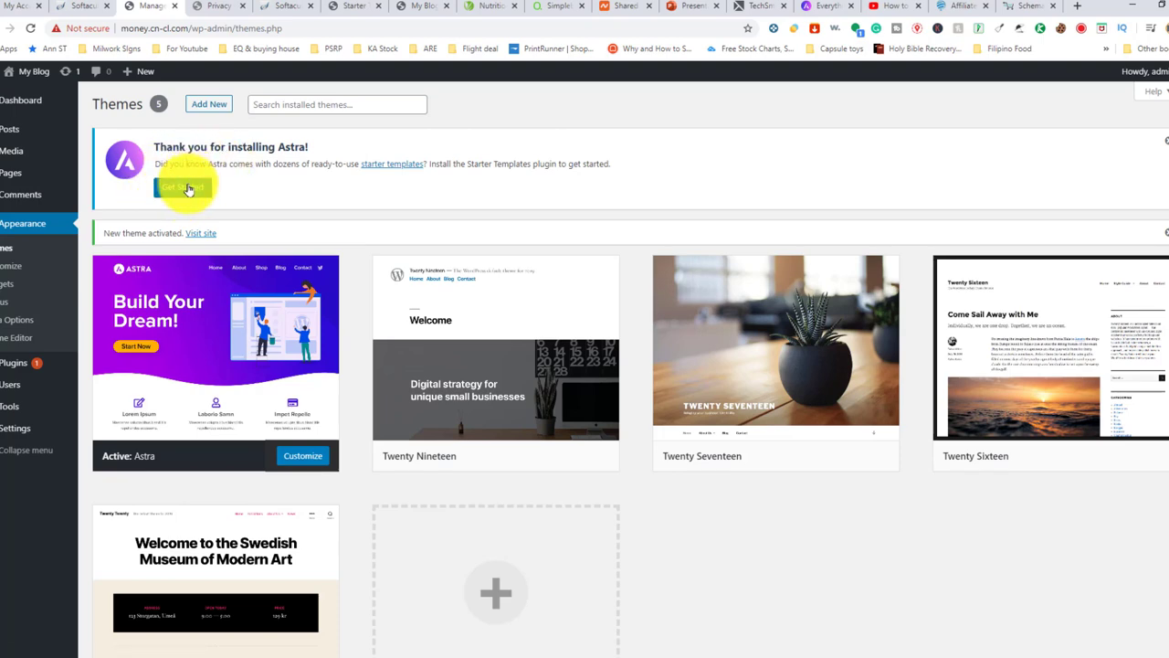
Start Astra's Starter Templates with Elementor as the page builder and browse the template gallery
{"action": "left_click", "coordinate": [187, 188]}
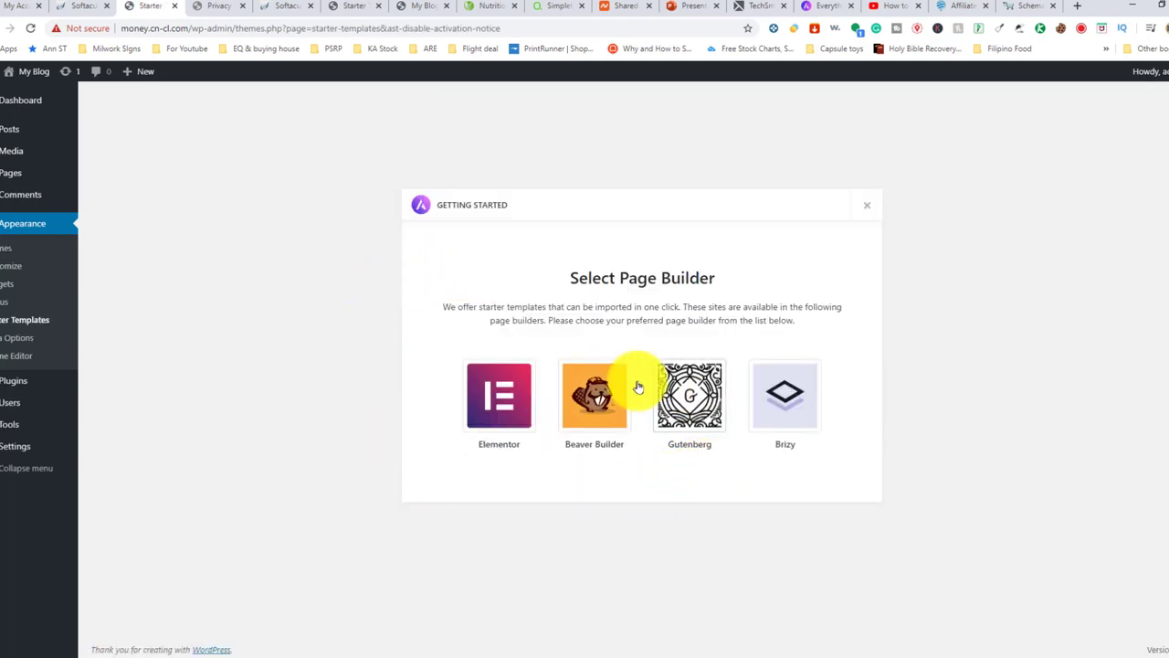
{"action": "left_click", "coordinate": [499, 403]}
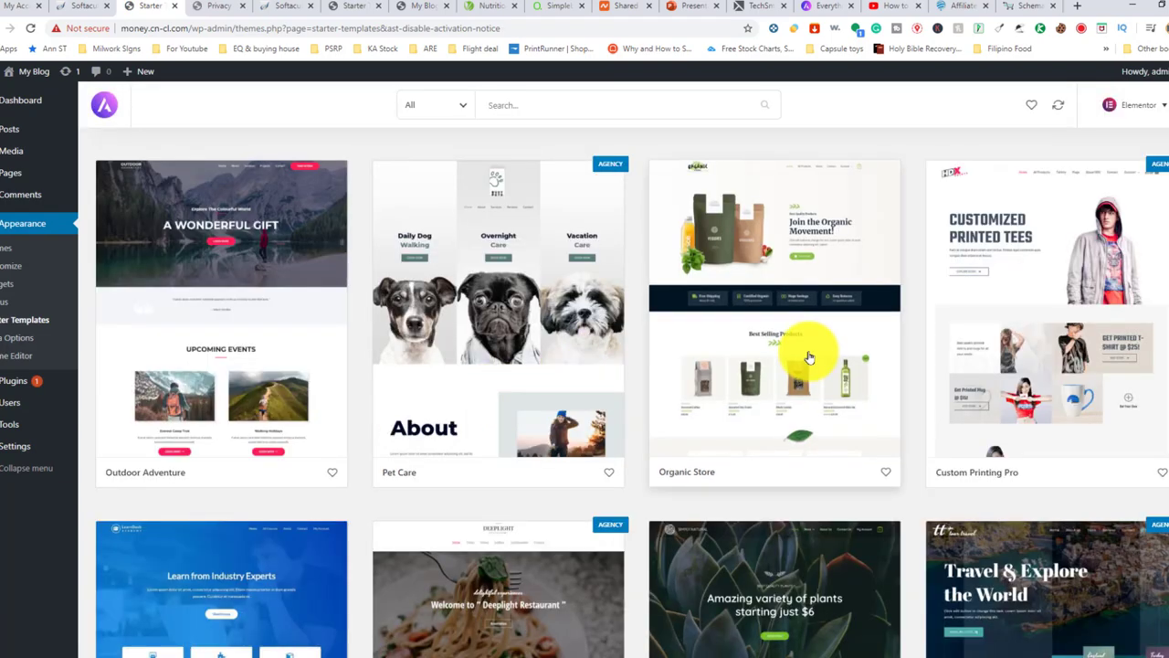
{"action": "scroll", "coordinate": [914, 340], "scroll_direction": "down", "scroll_amount": 1}
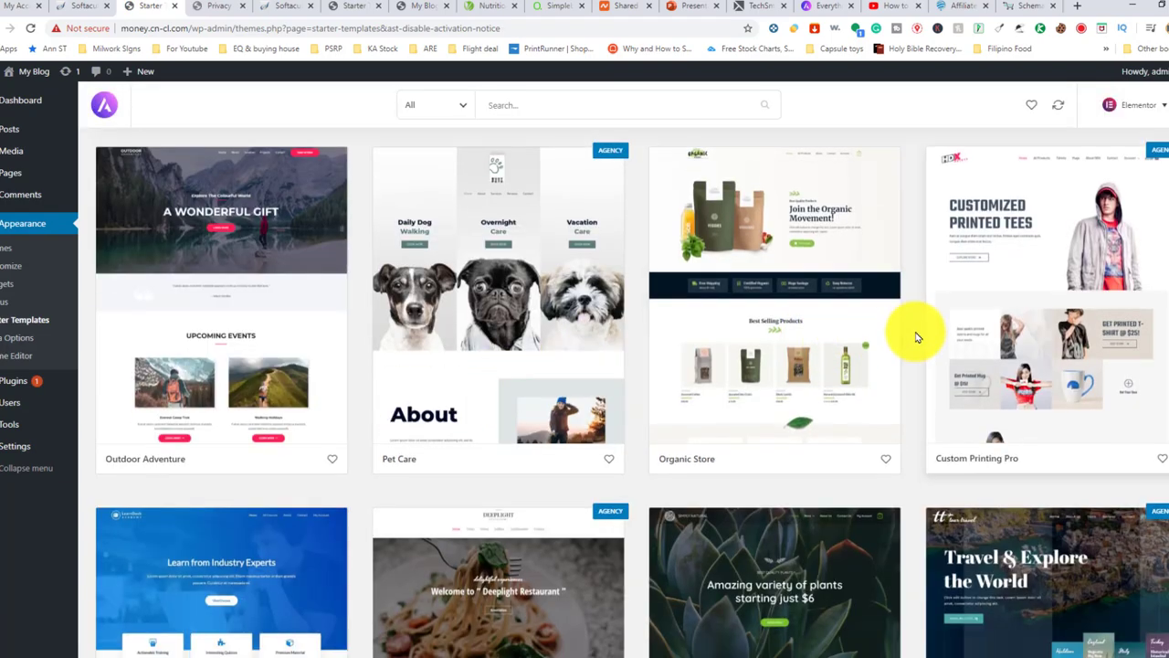
{"action": "scroll", "coordinate": [904, 333], "scroll_direction": "down", "scroll_amount": 4}
{"action": "scroll", "coordinate": [758, 311], "scroll_direction": "up", "scroll_amount": 4}
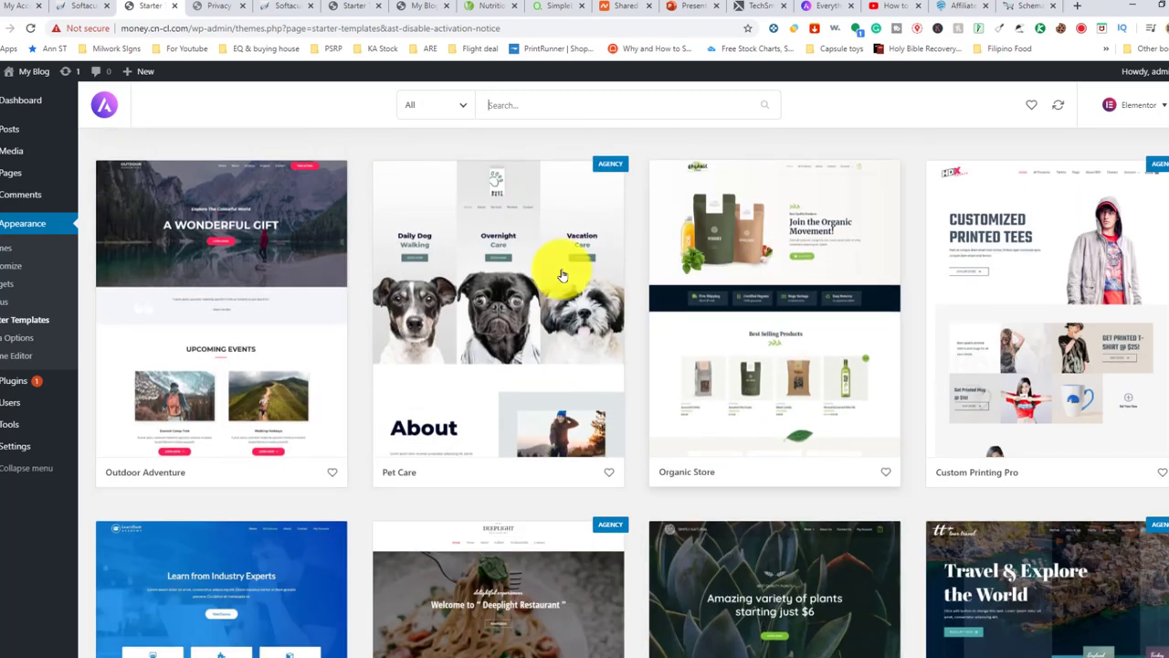
Preview the Outdoor Adventure template, then open the Nutritionist template's page list
{"action": "left_click", "coordinate": [209, 271]}
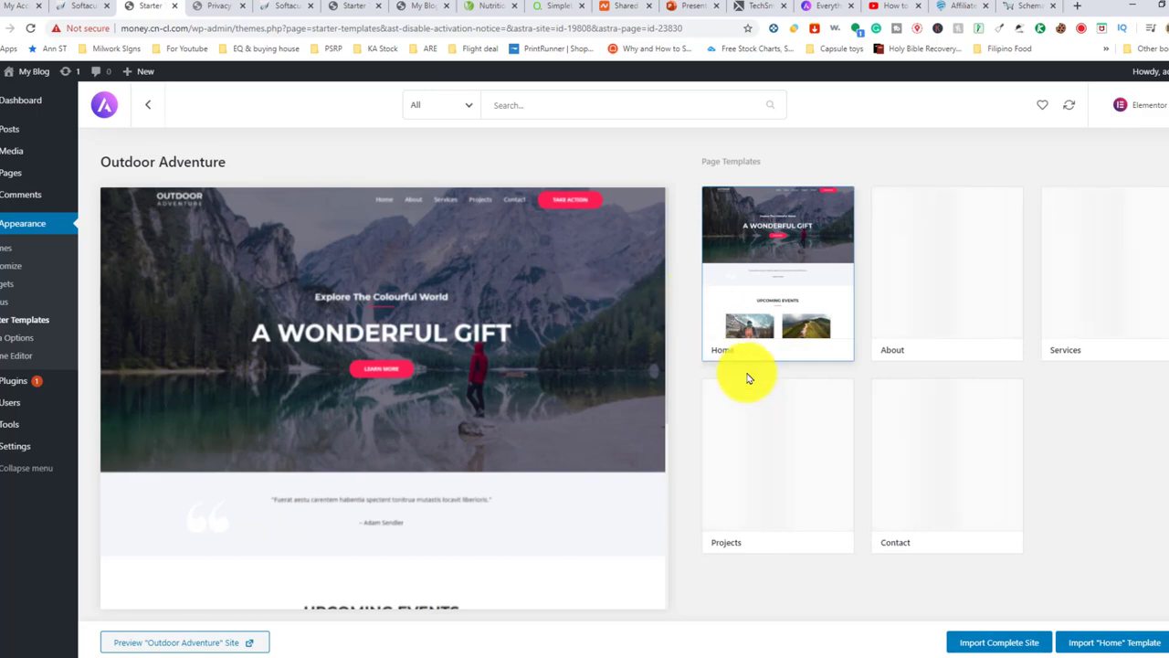
{"action": "left_click", "coordinate": [148, 105]}
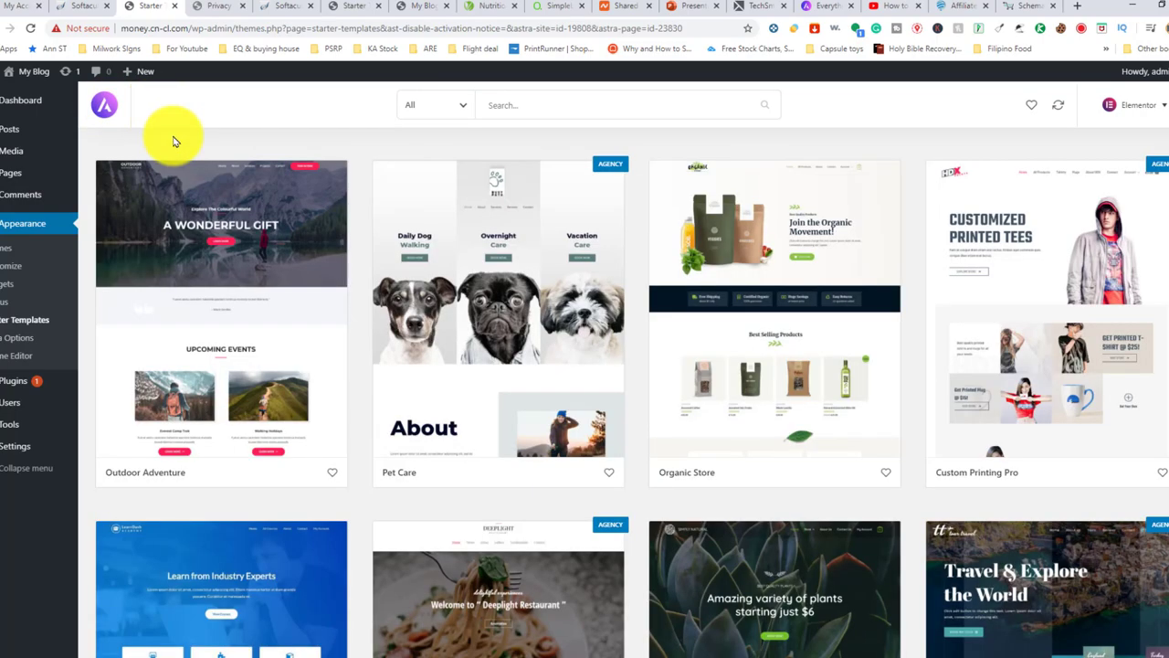
{"action": "scroll", "coordinate": [579, 262], "scroll_direction": "down", "scroll_amount": 9}
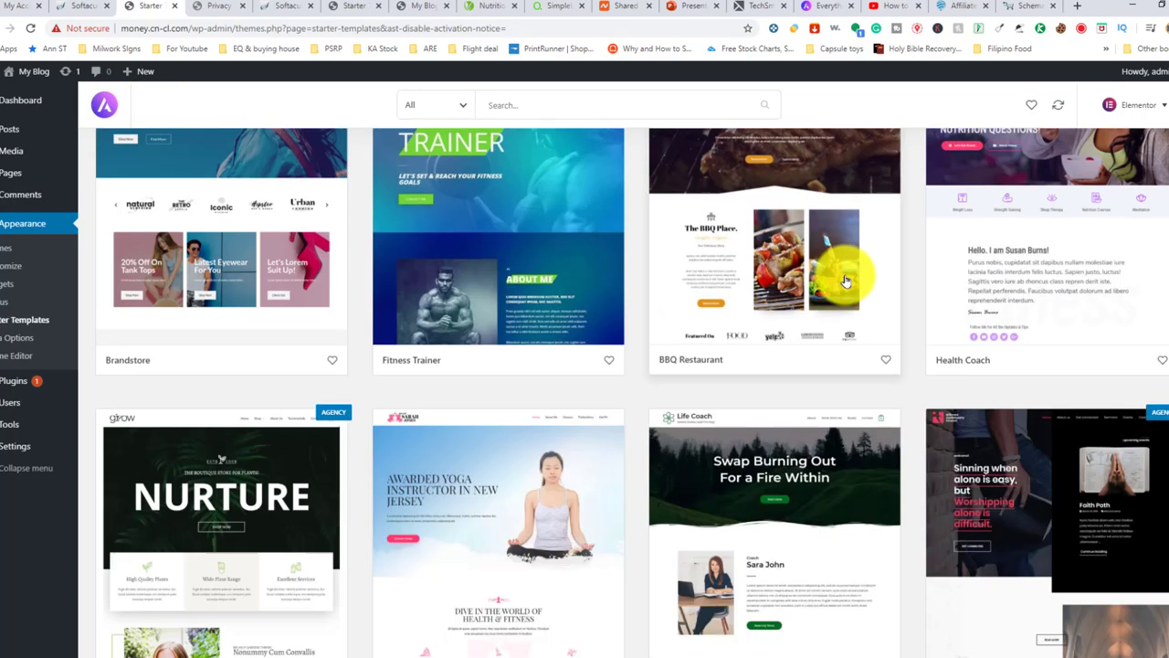
{"action": "scroll", "coordinate": [845, 281], "scroll_direction": "down", "scroll_amount": 9}
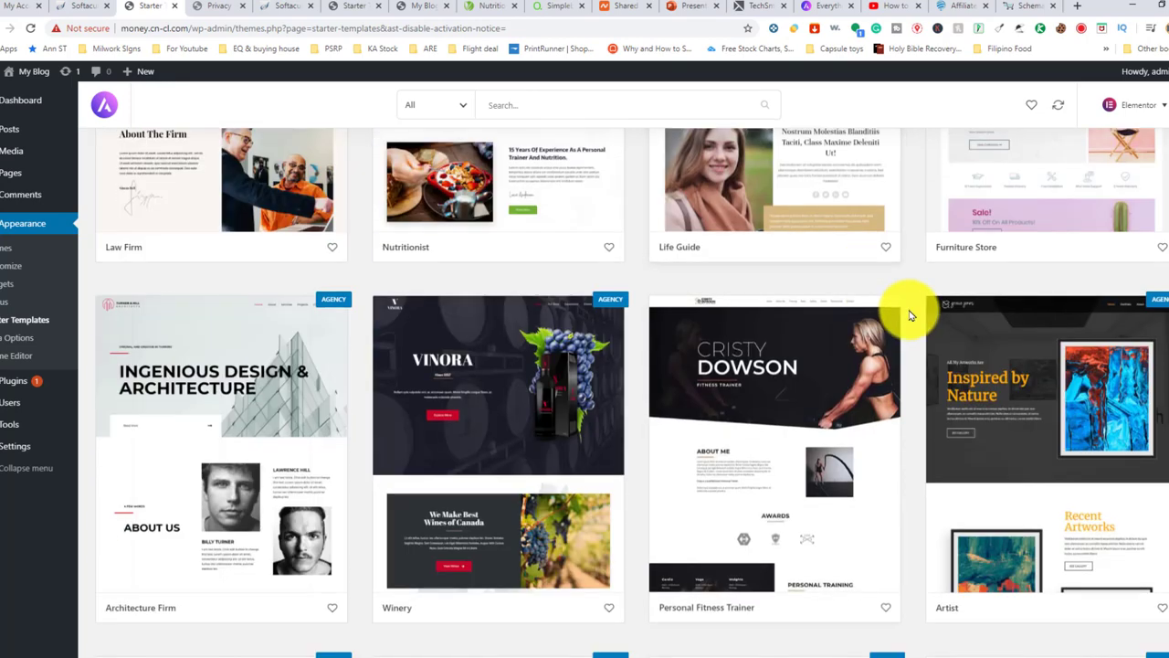
{"action": "scroll", "coordinate": [909, 315], "scroll_direction": "up", "scroll_amount": 3}
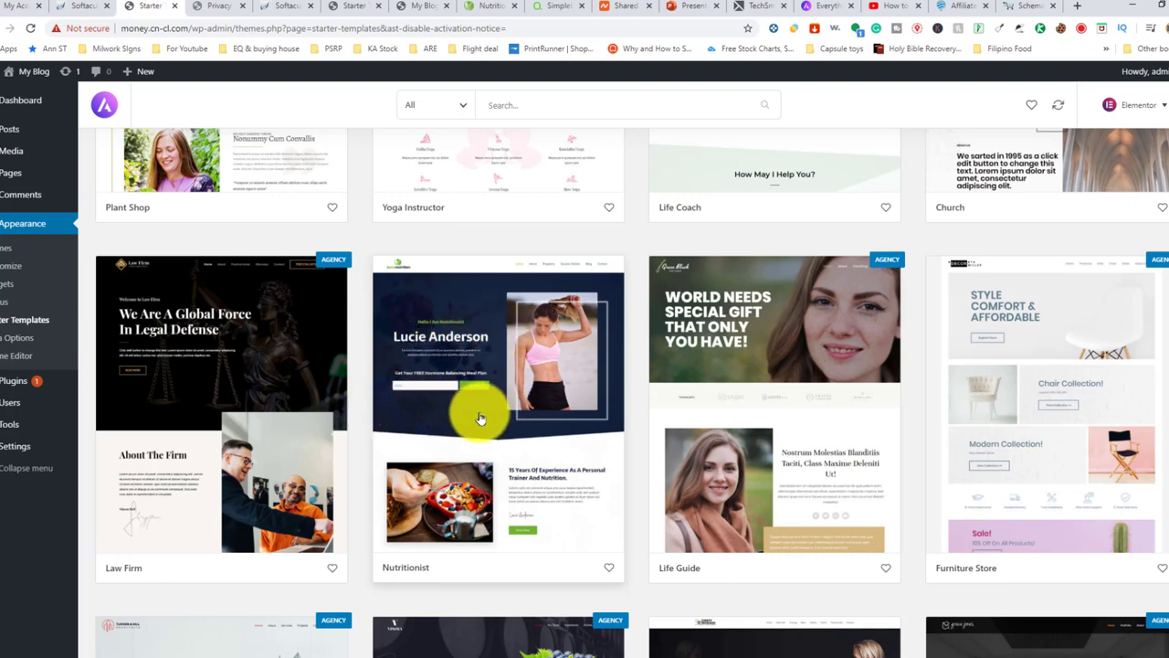
{"action": "left_click", "coordinate": [520, 413]}
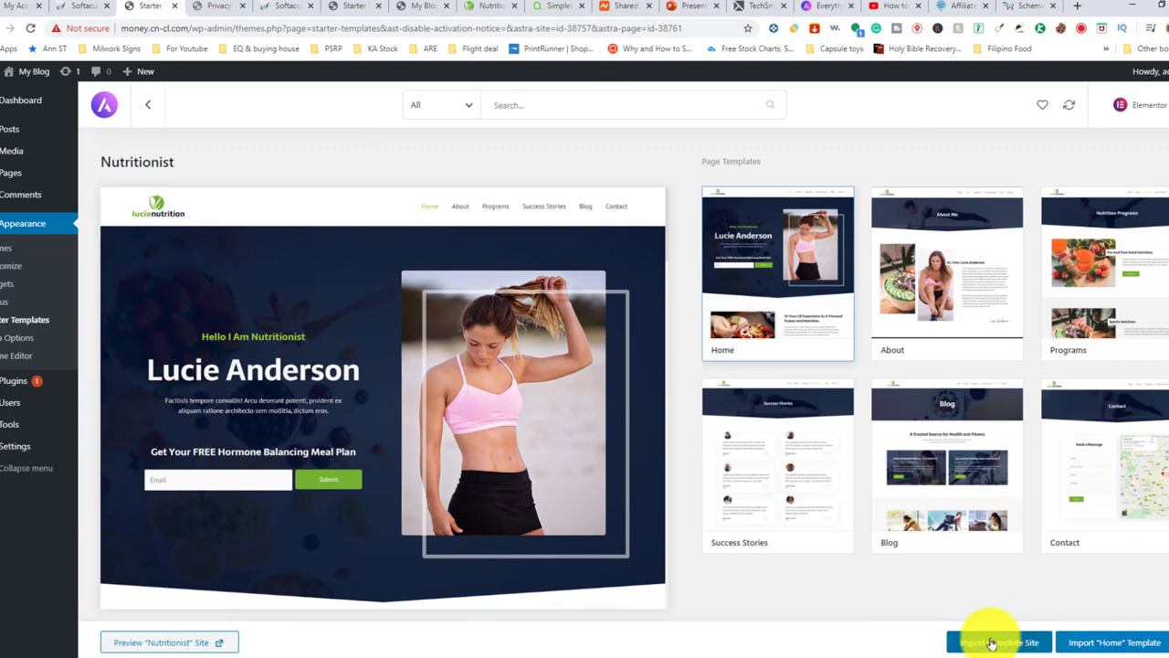
Import the complete Nutritionist site with default options, then visit money.cn-cl.com to see it
{"action": "left_click", "coordinate": [992, 644]}
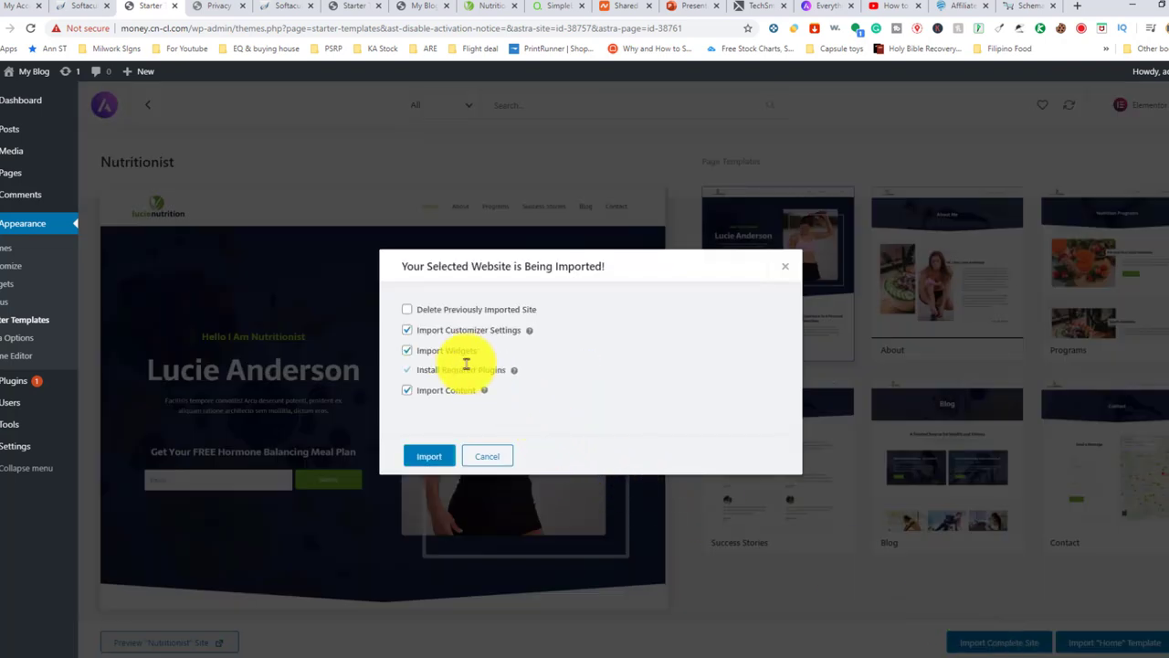
{"action": "left_click", "coordinate": [431, 459]}
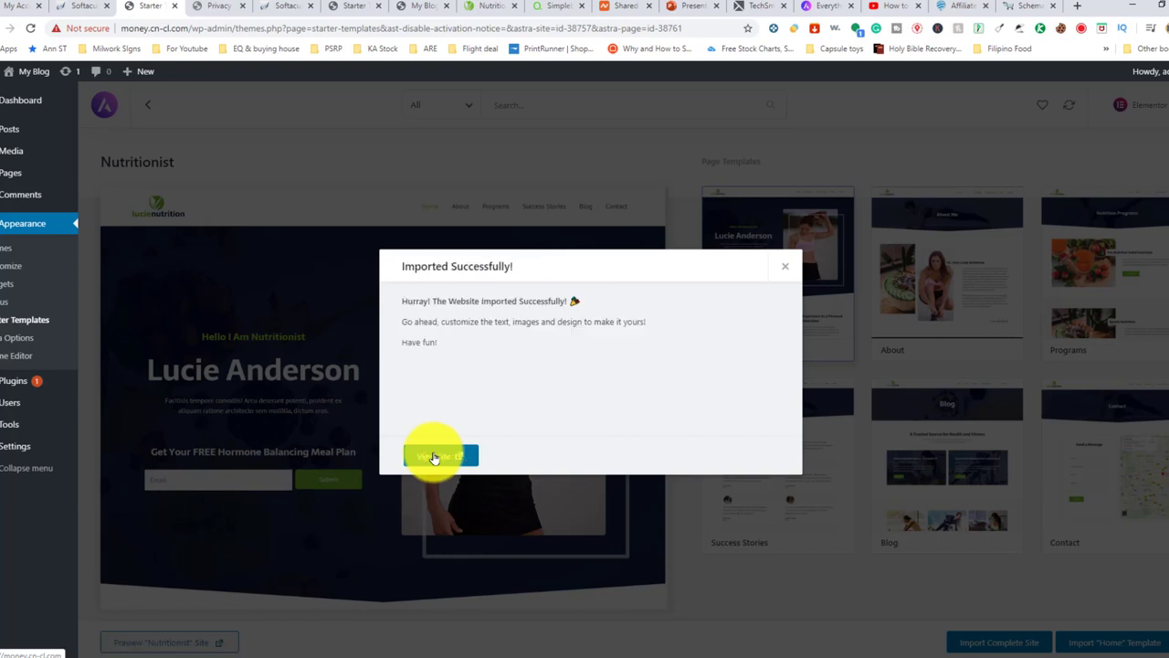
{"action": "left_click", "coordinate": [438, 456]}
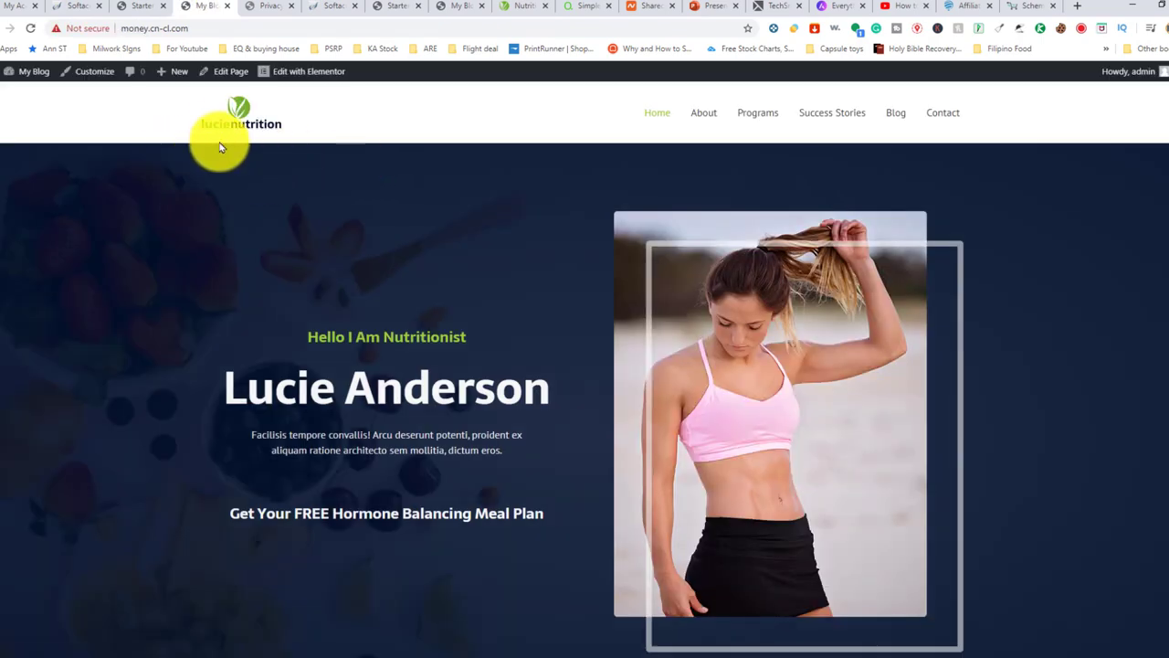
{"action": "scroll", "coordinate": [535, 162], "scroll_direction": "down", "scroll_amount": 5}
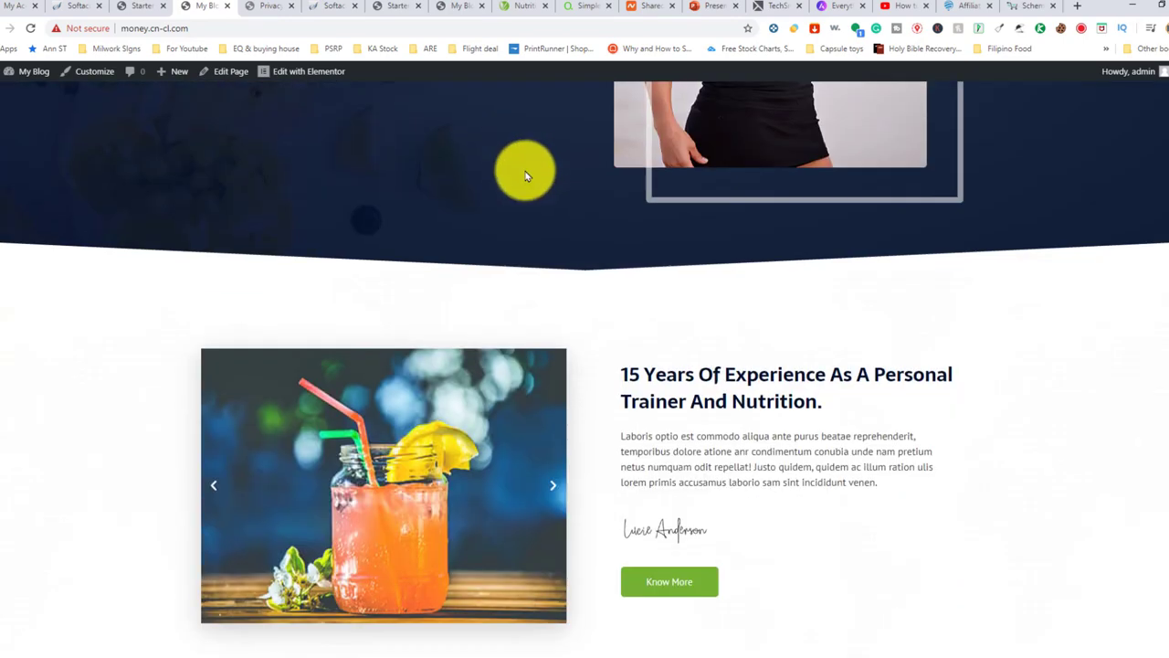
{"action": "scroll", "coordinate": [697, 193], "scroll_direction": "down", "scroll_amount": 9}
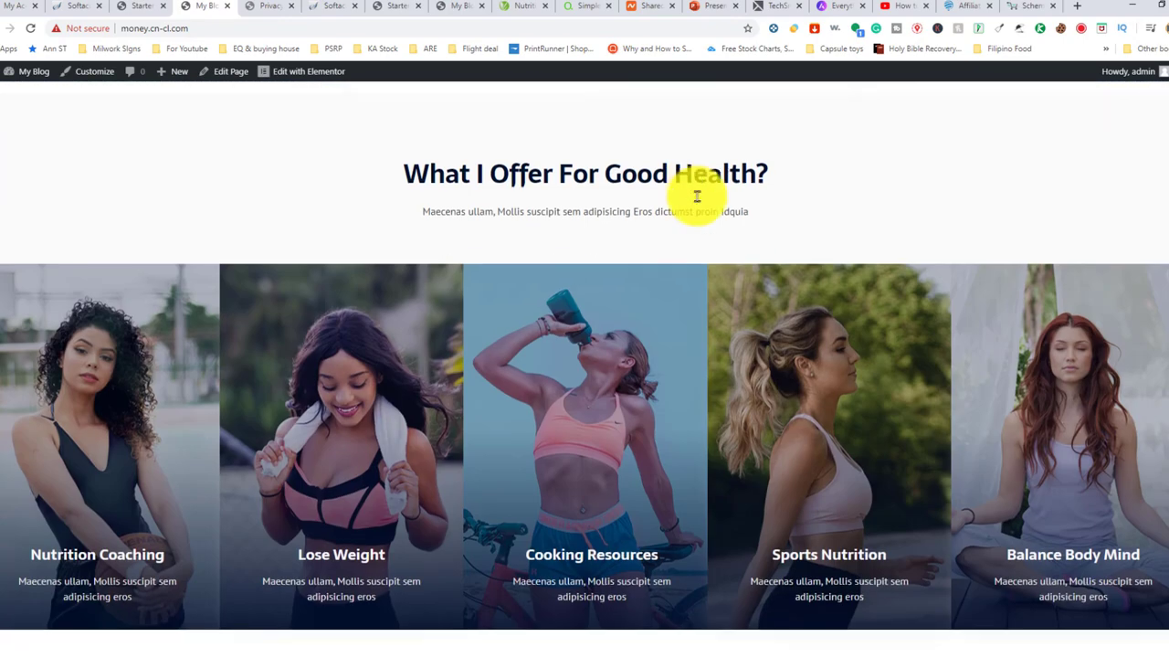
{"action": "scroll", "coordinate": [697, 194], "scroll_direction": "down", "scroll_amount": 5}
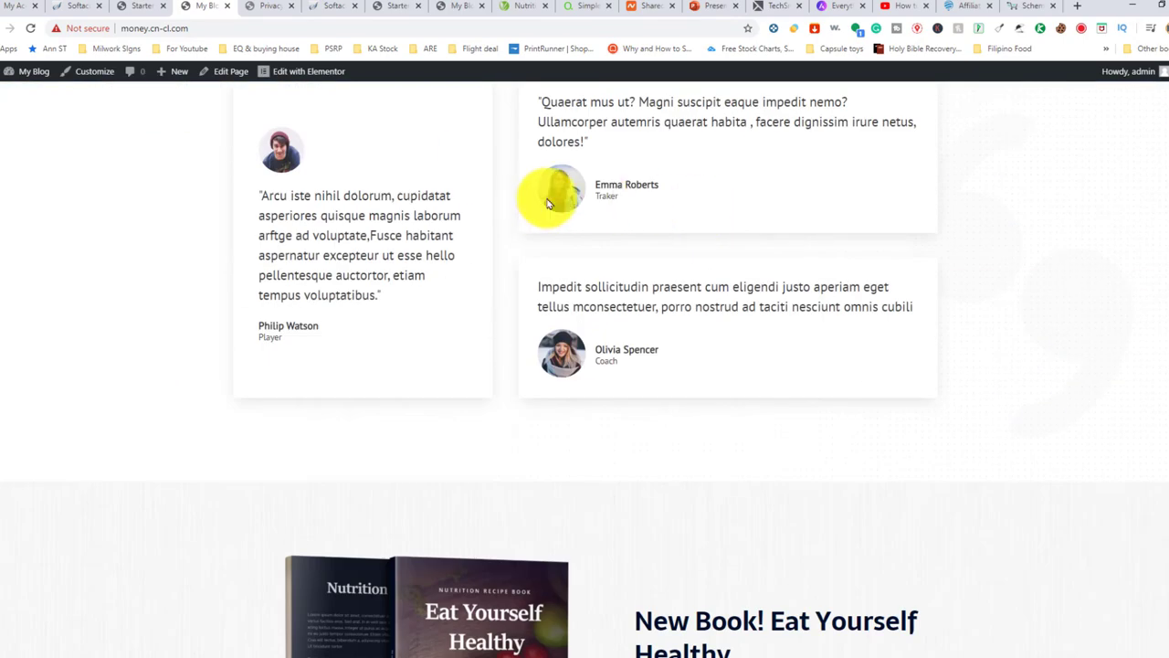
{"action": "scroll", "coordinate": [612, 208], "scroll_direction": "down", "scroll_amount": 3}
{"action": "scroll", "coordinate": [613, 209], "scroll_direction": "down", "scroll_amount": 3}
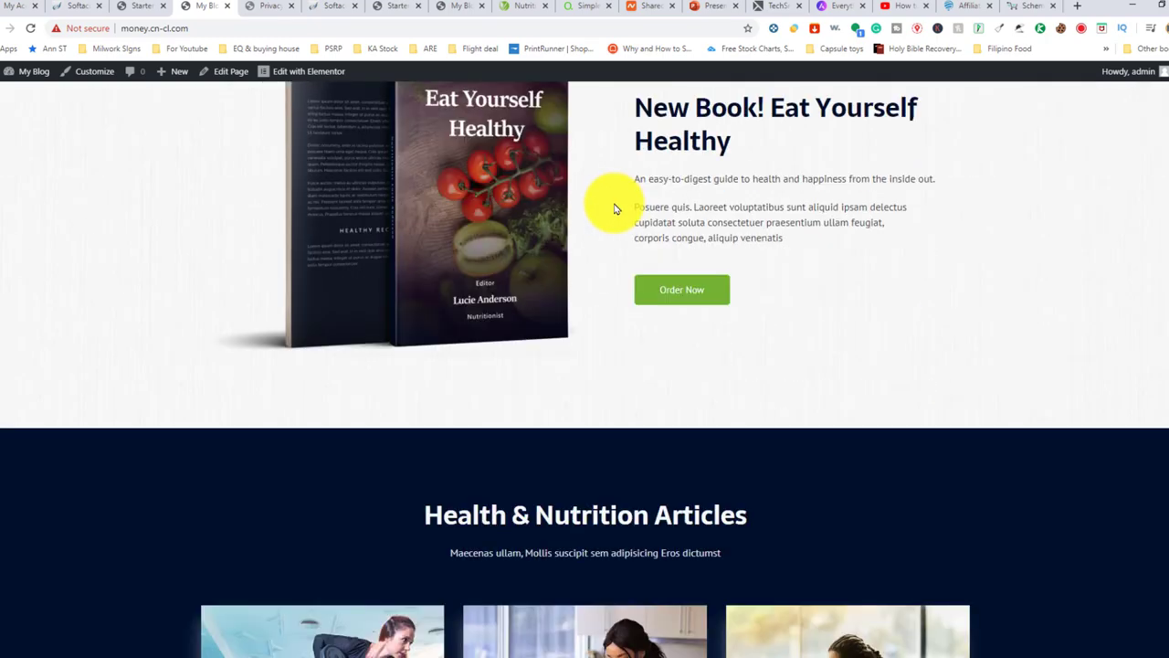
{"action": "scroll", "coordinate": [730, 235], "scroll_direction": "down", "scroll_amount": 4}
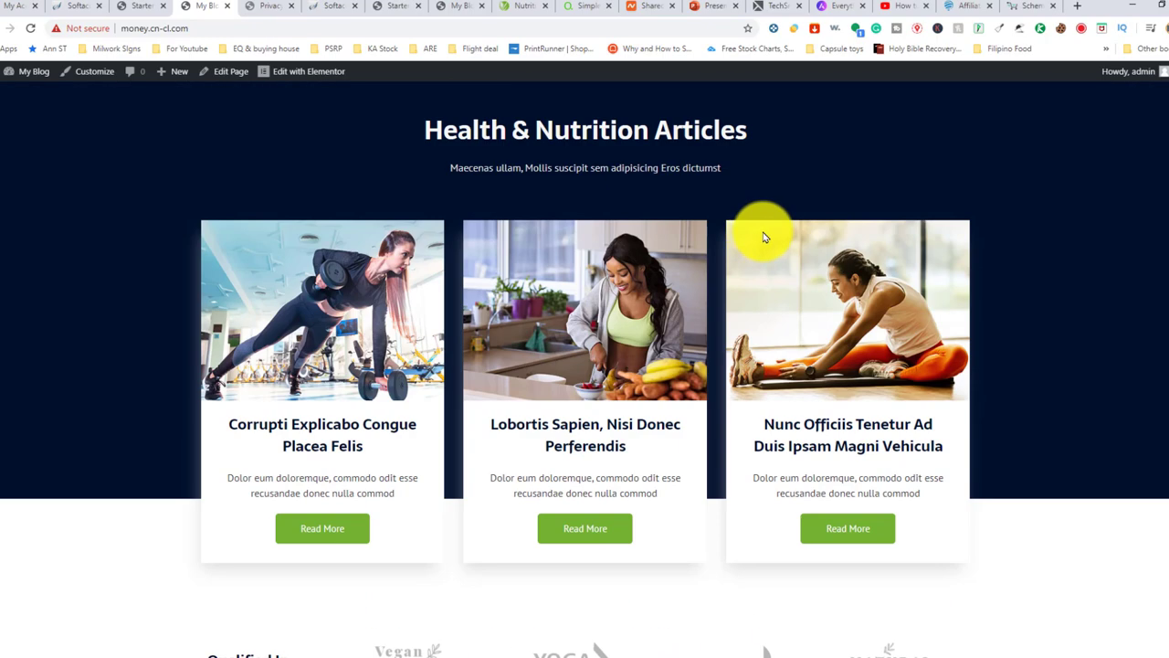
{"action": "scroll", "coordinate": [765, 238], "scroll_direction": "down", "scroll_amount": 4}
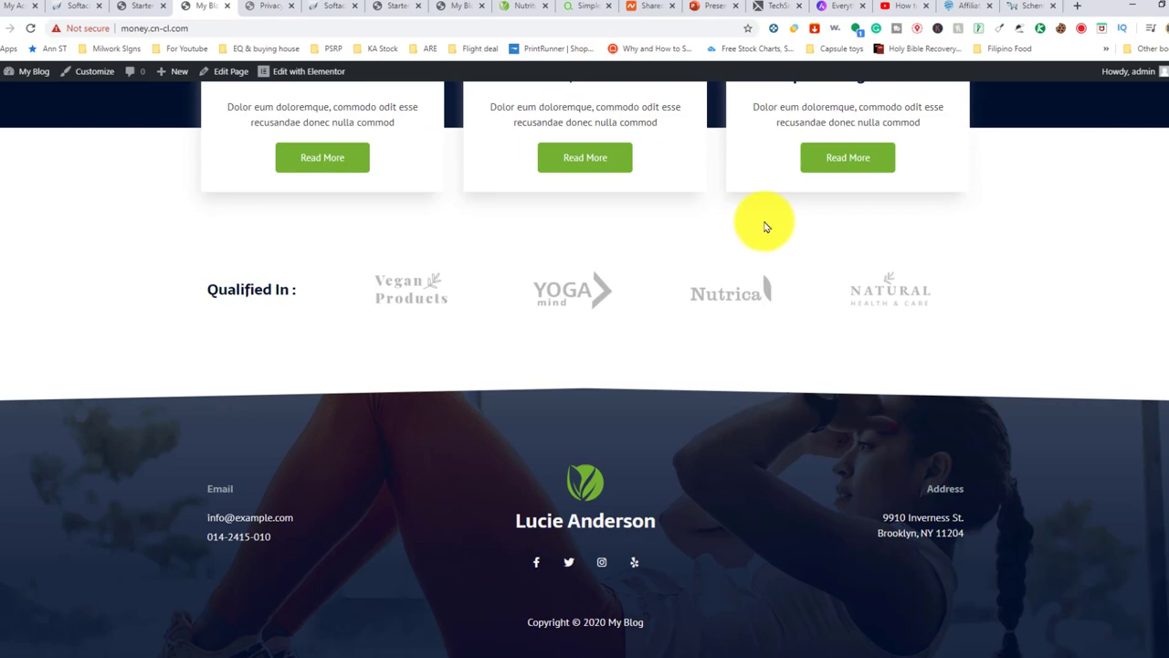
{"action": "scroll", "coordinate": [766, 227], "scroll_direction": "up", "scroll_amount": 10}
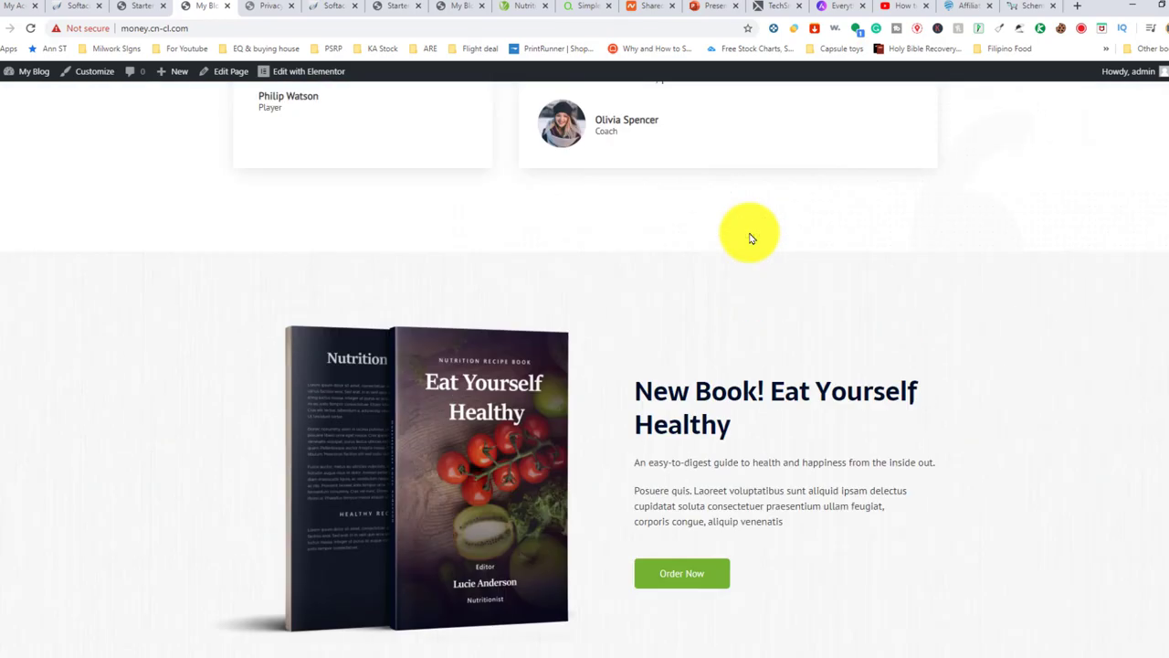
{"action": "scroll", "coordinate": [751, 238], "scroll_direction": "up", "scroll_amount": 4}
{"action": "scroll", "coordinate": [751, 237], "scroll_direction": "up", "scroll_amount": 6}
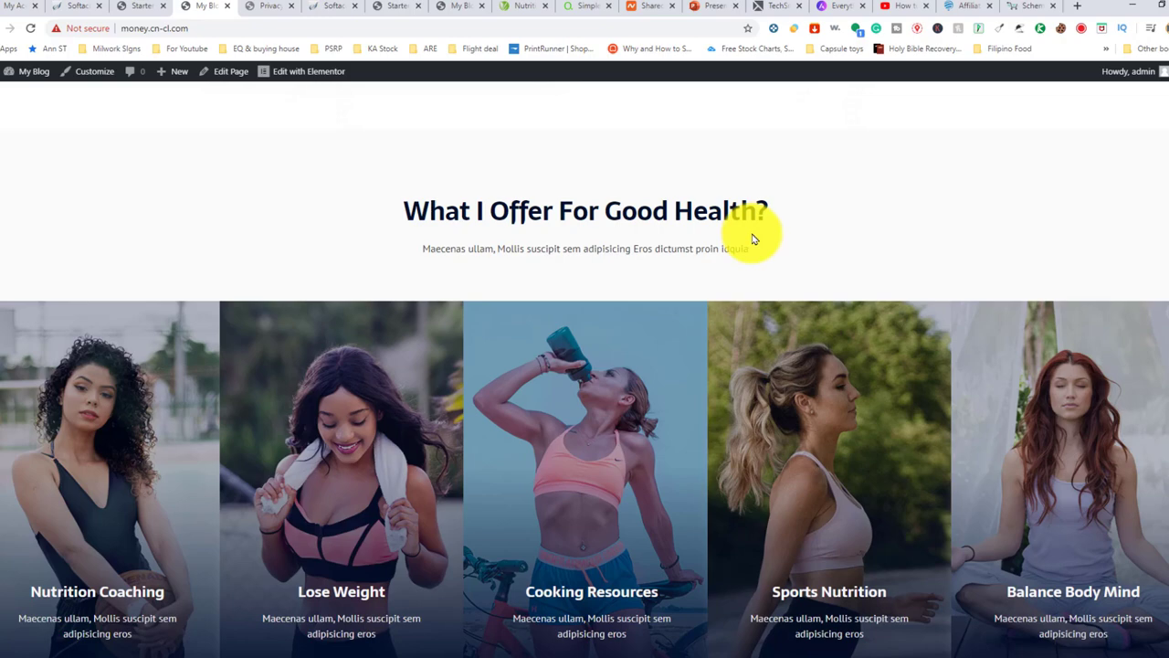
{"action": "scroll", "coordinate": [755, 239], "scroll_direction": "up", "scroll_amount": 11}
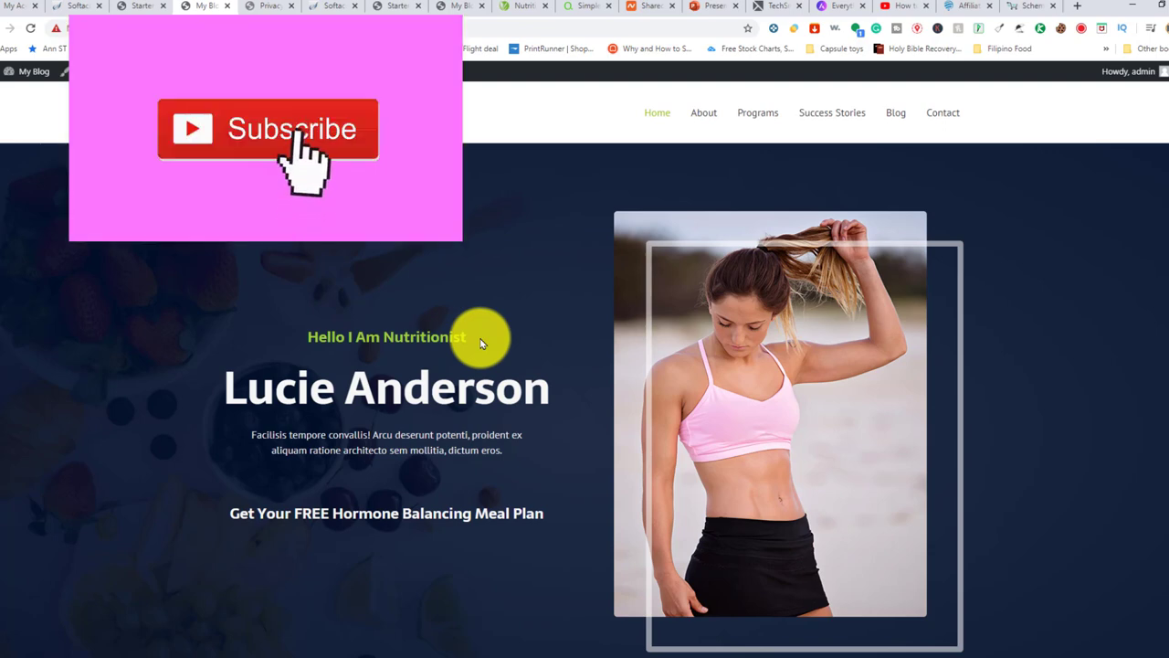
{"action": "scroll", "coordinate": [484, 343], "scroll_direction": "down", "scroll_amount": 2}
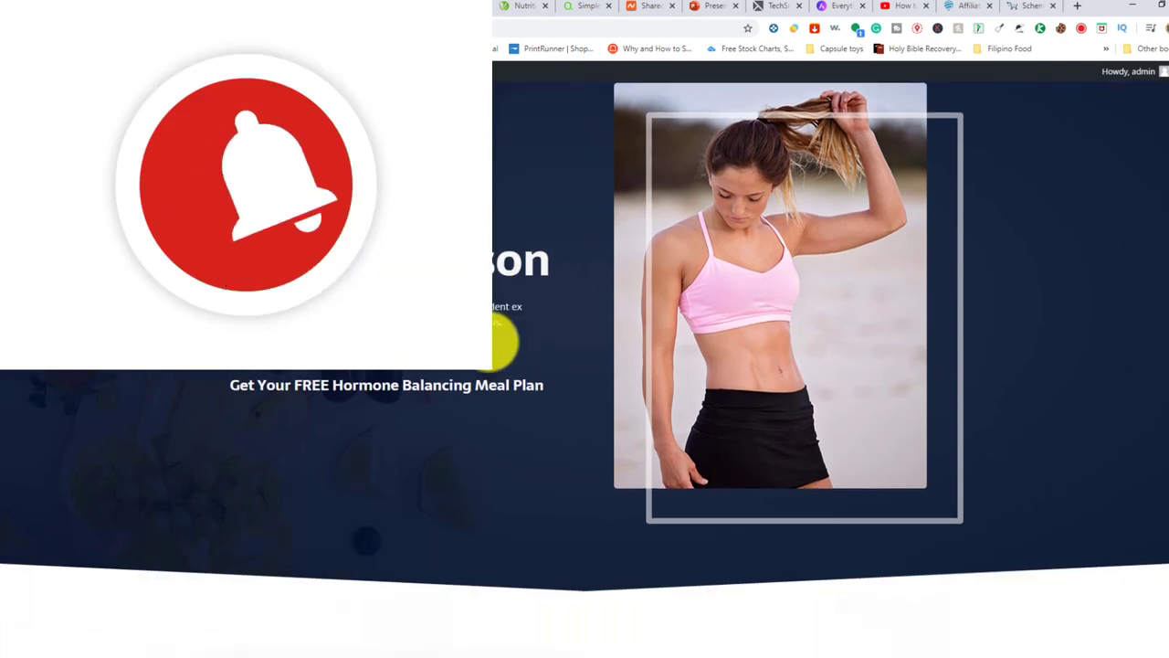